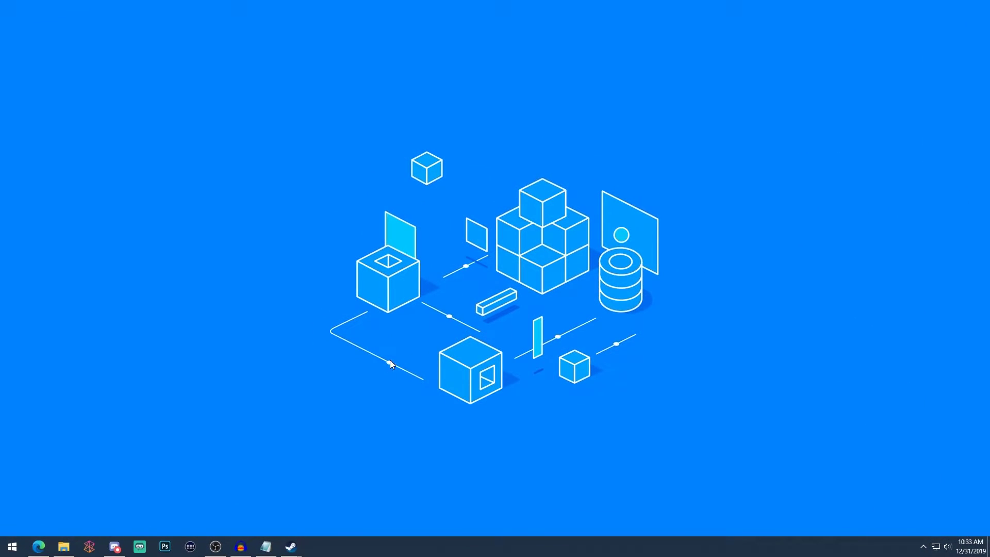
- In a new File Explorer window, open the Local Disk (C:) drive from This PC
left_click(64, 546)
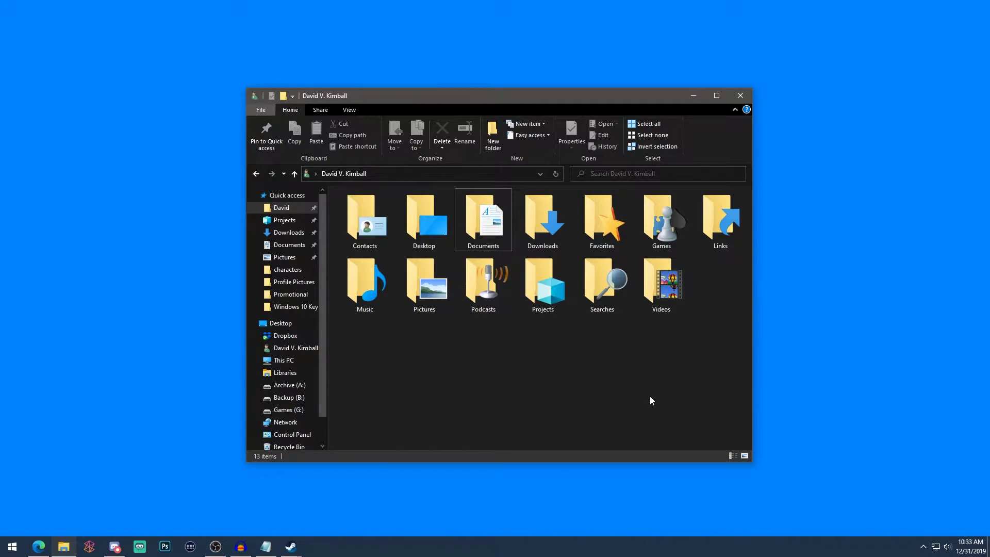
left_click(288, 362)
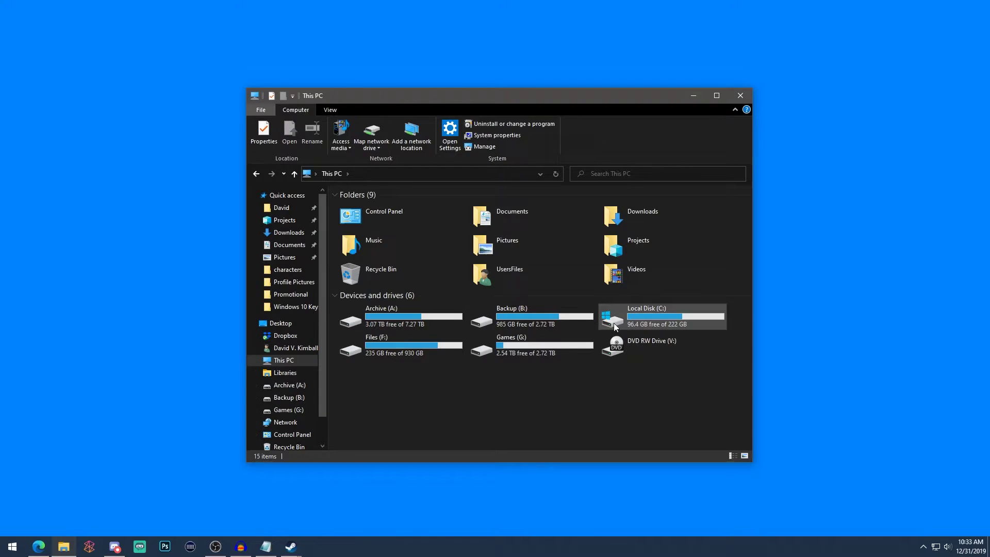
mouse_move(613, 323)
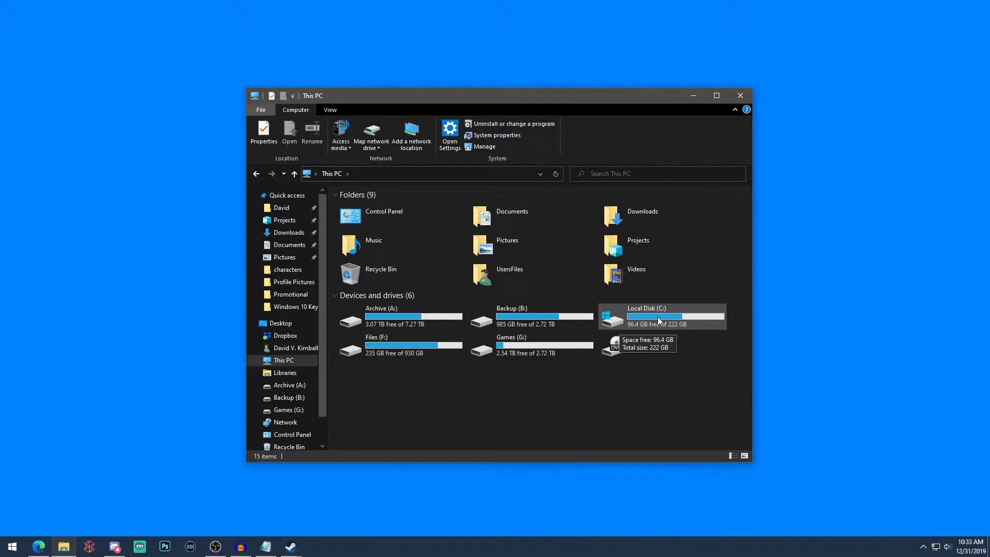
double_click(671, 321)
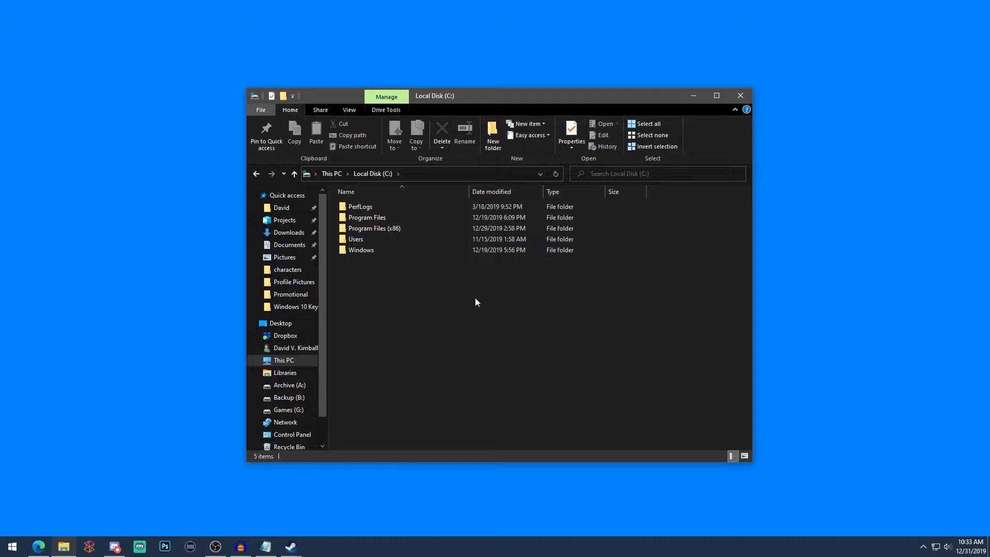
- Turn on Hidden items in the View options so ProgramData appears
left_click(351, 110)
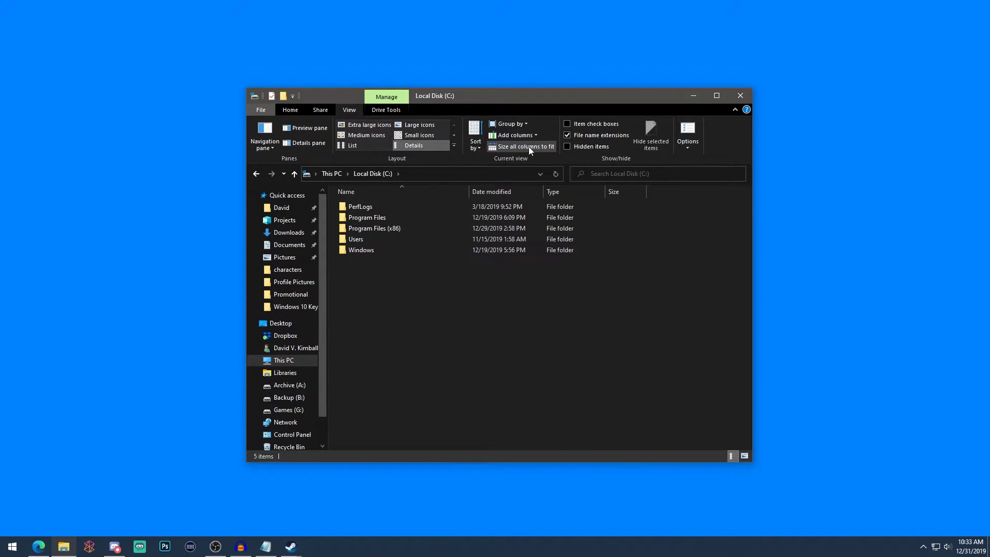
left_click(568, 147)
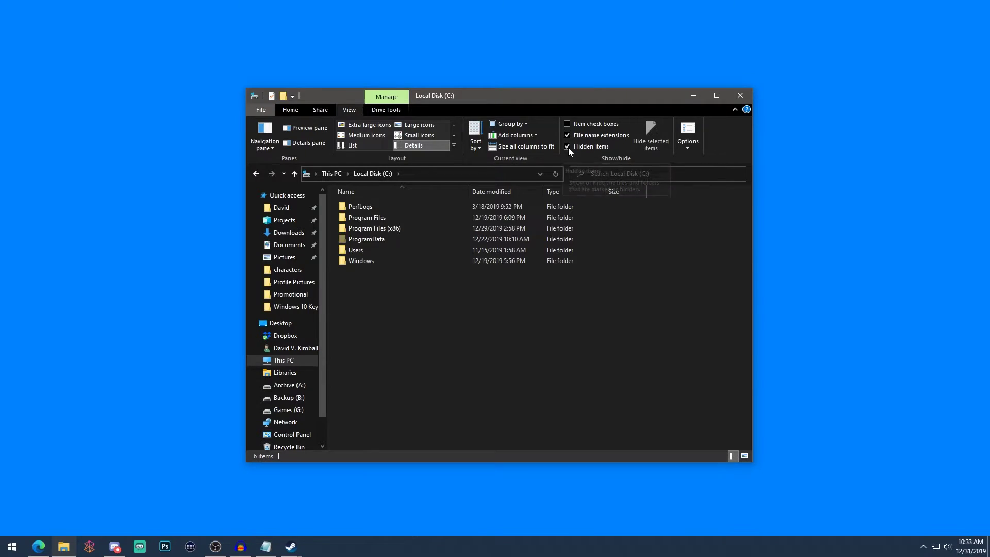
left_click(292, 110)
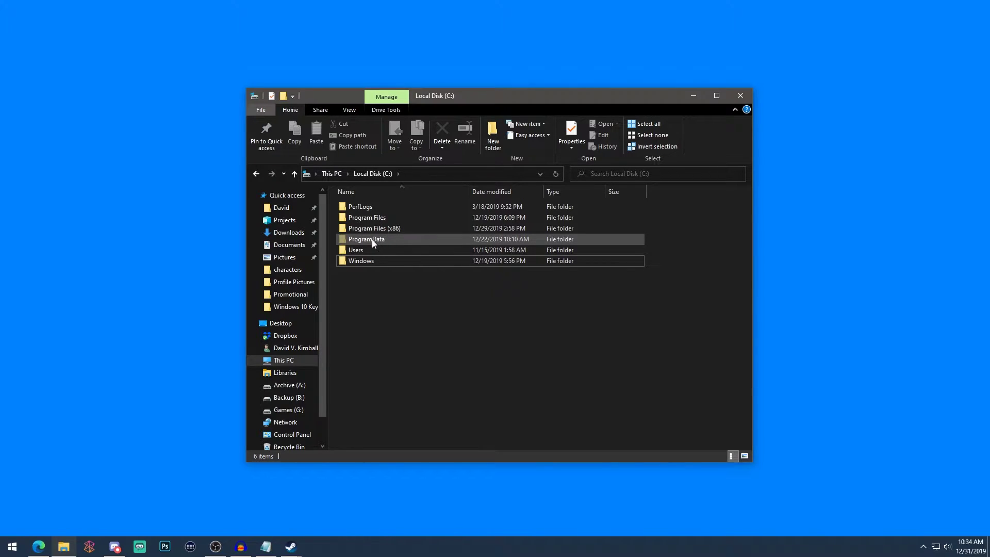
mouse_move(380, 240)
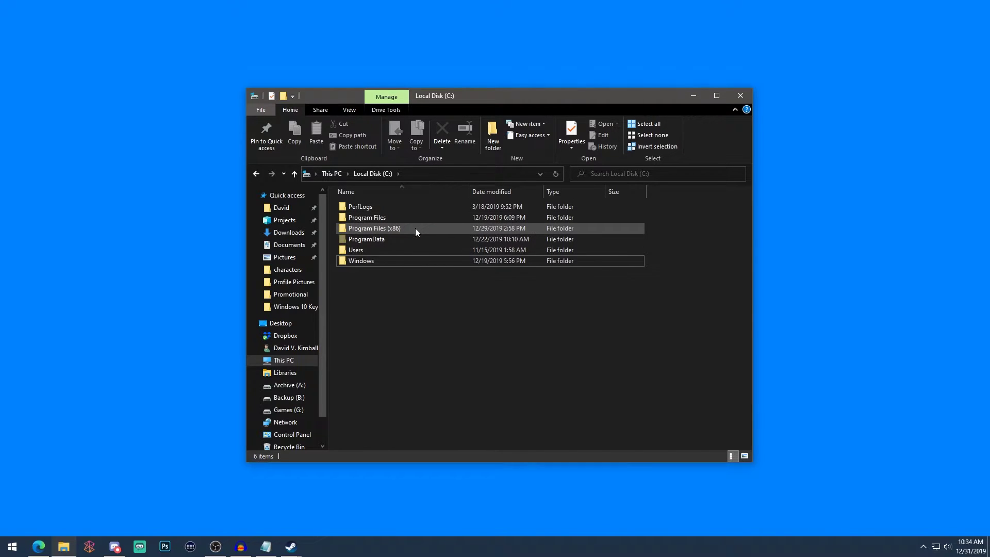
mouse_move(415, 228)
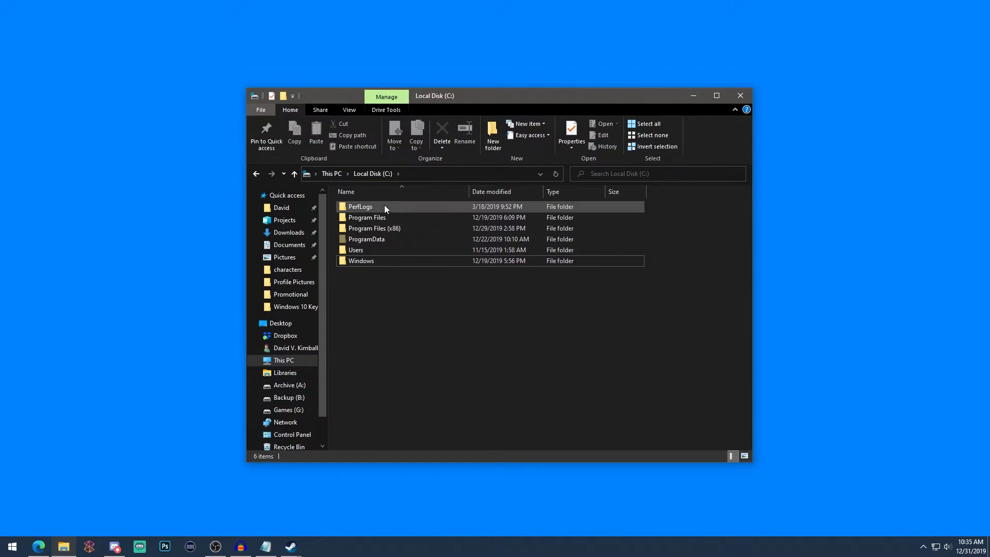
- Open the Users folder, then go to the user's home folder
double_click(371, 252)
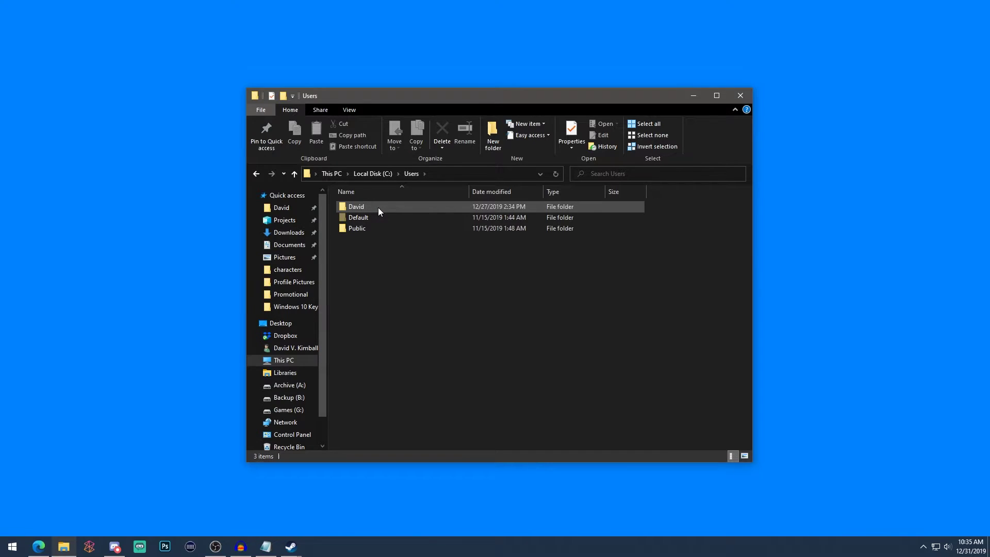
mouse_move(378, 207)
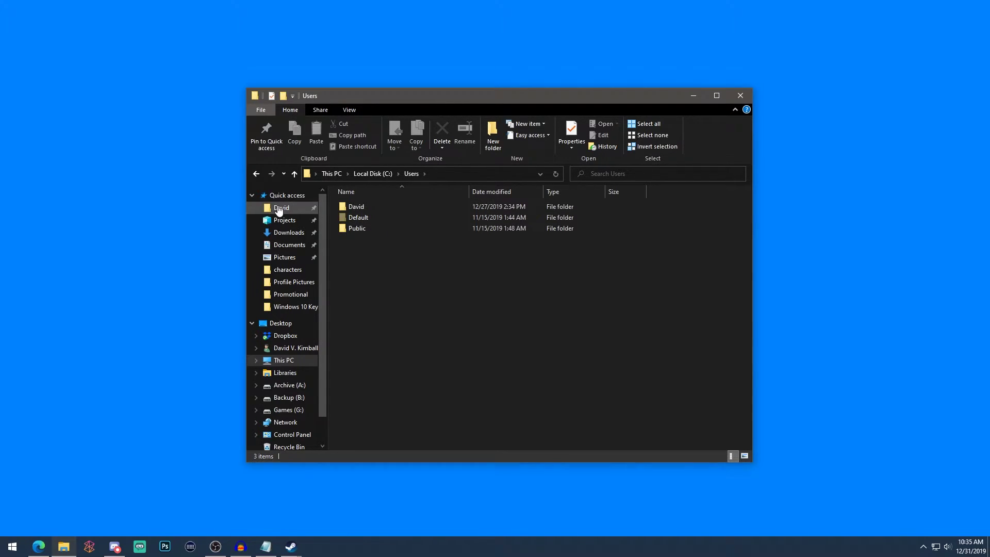
left_click(298, 208)
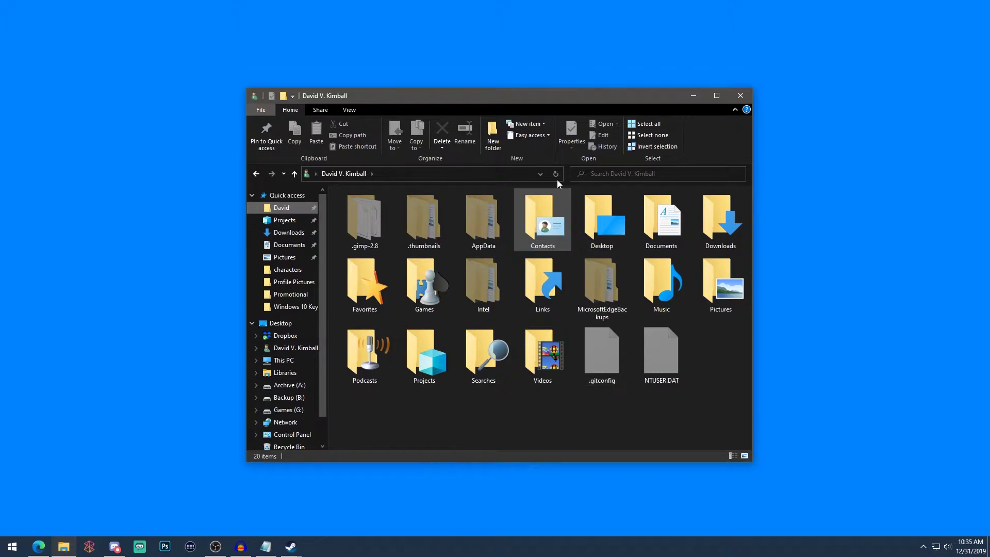
- Turn off Hidden items so only the 13 regular folders show
left_click(349, 109)
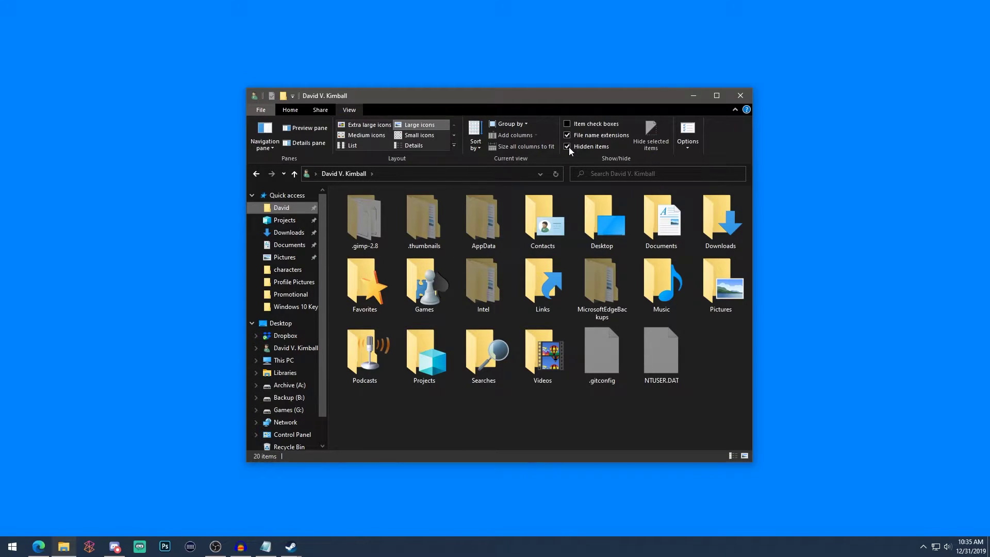
left_click(568, 147)
left_click(290, 110)
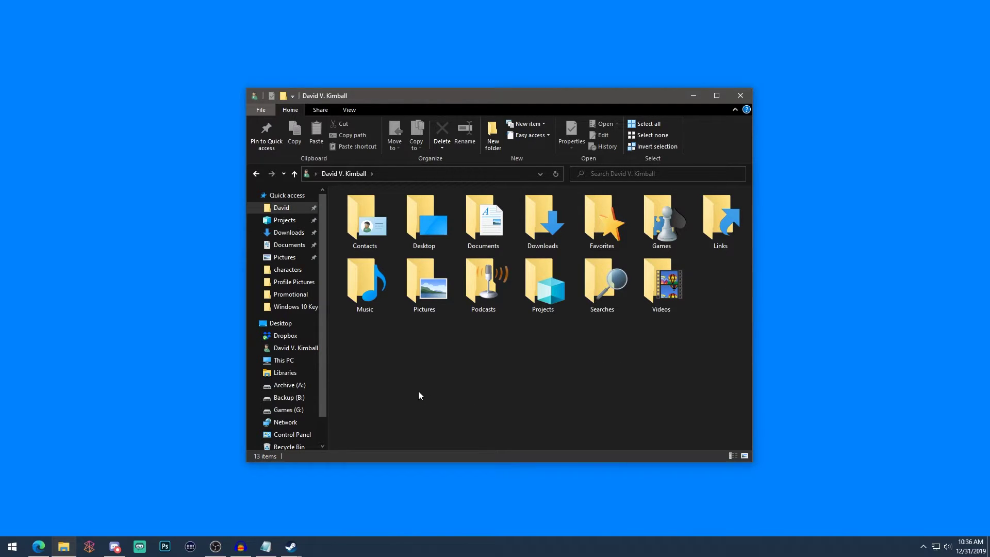
- Open the Files (F:) drive, peeking into Program Files and Program Files (x86) before returning to its top
left_click(292, 362)
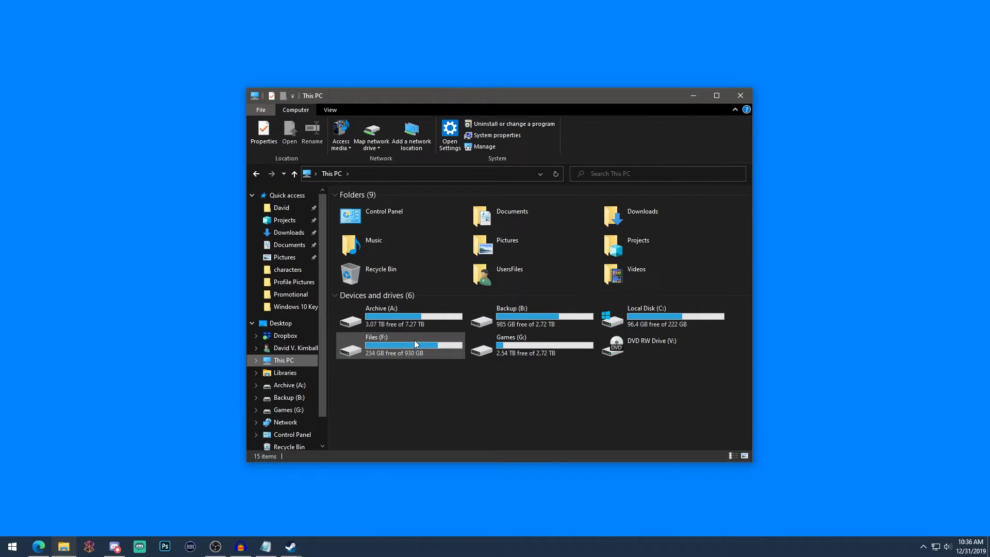
double_click(379, 342)
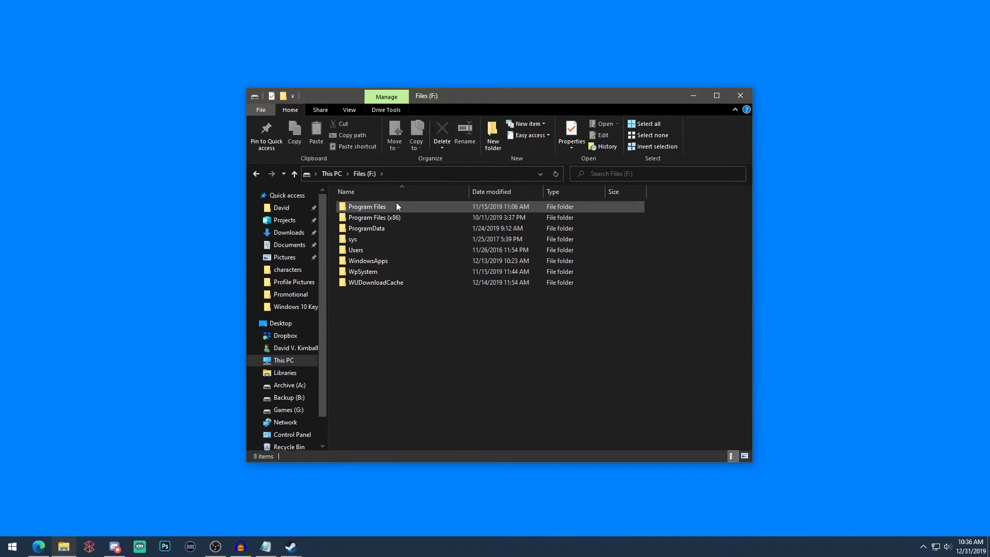
mouse_move(396, 206)
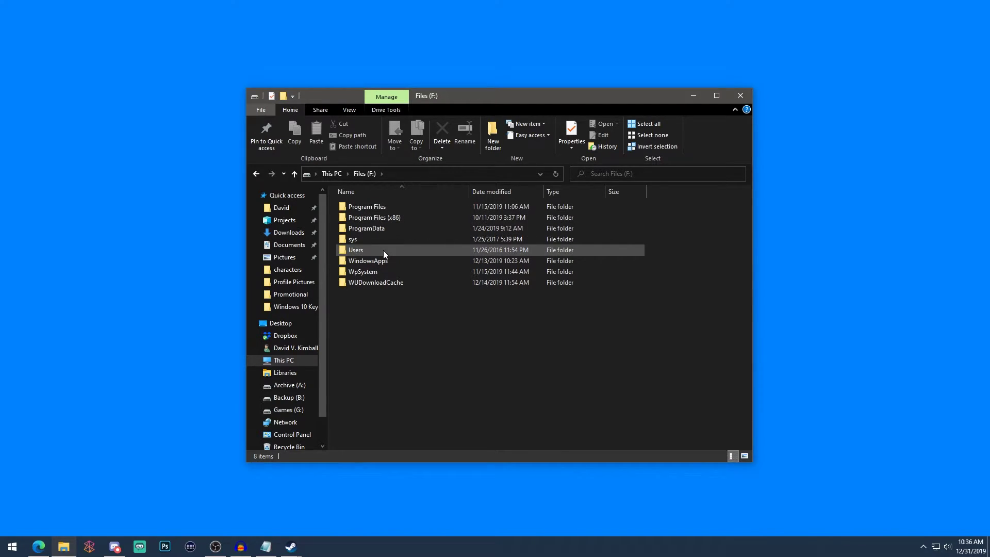
double_click(389, 208)
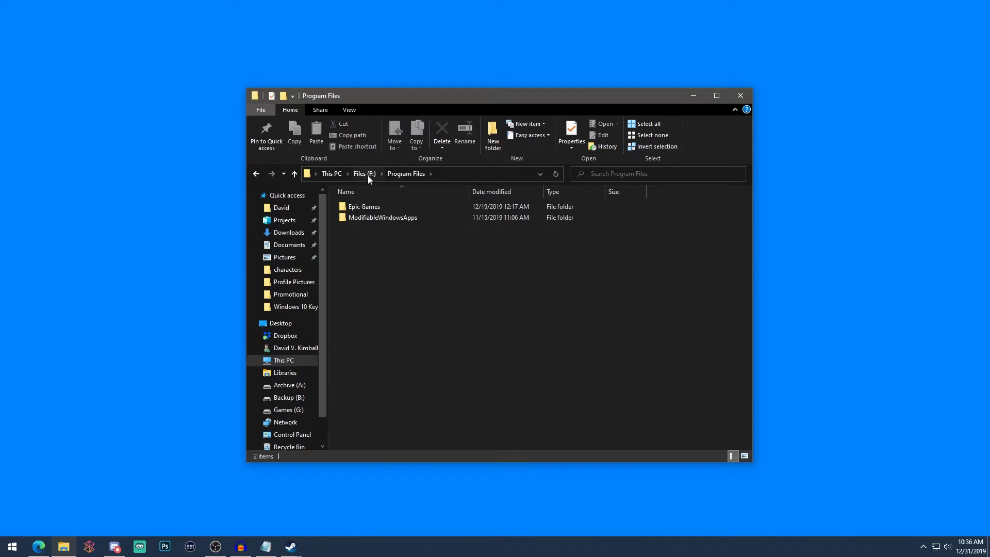
left_click(366, 175)
double_click(367, 218)
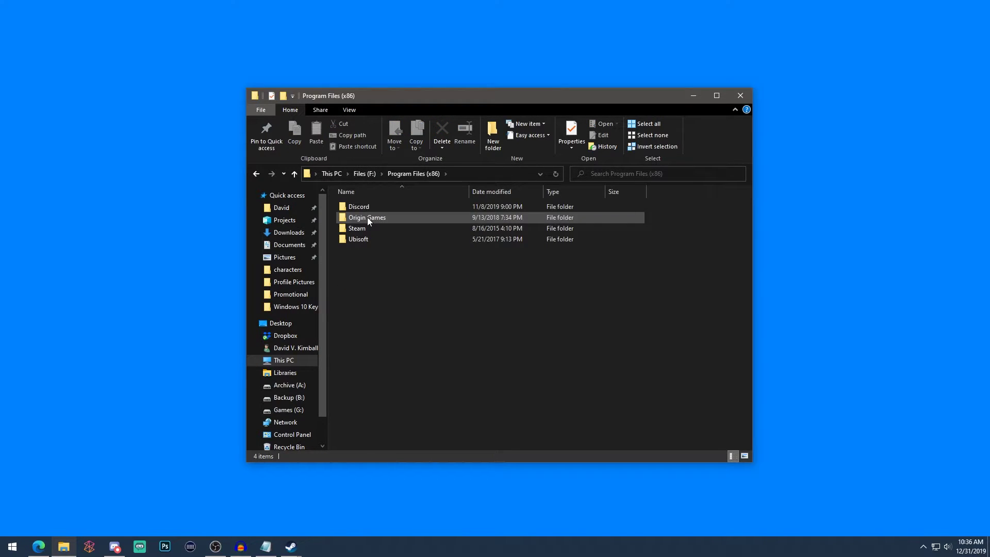
left_click(361, 174)
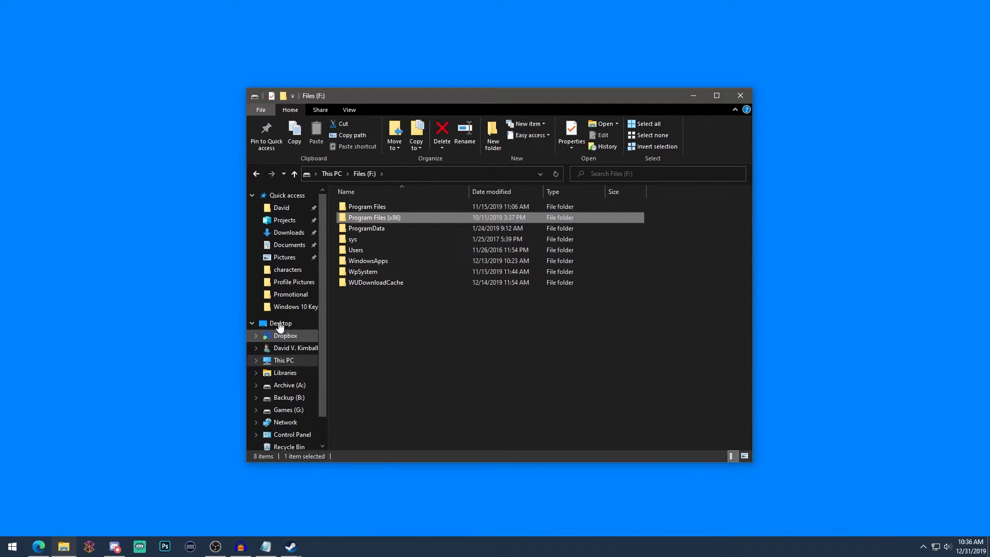
- Open Documents > Overwatch > Settings to see Settings_v0.ini, then return to Documents
left_click(282, 207)
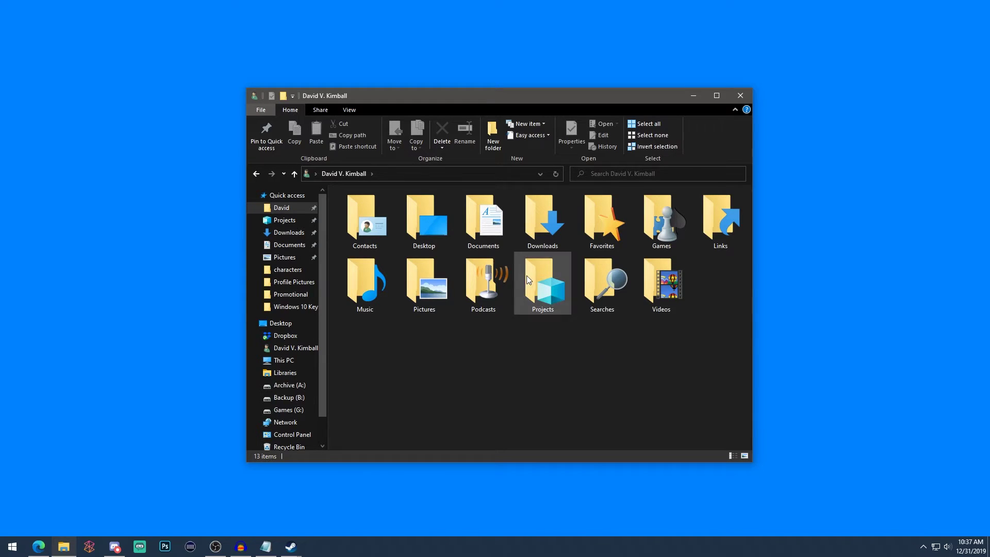
double_click(480, 217)
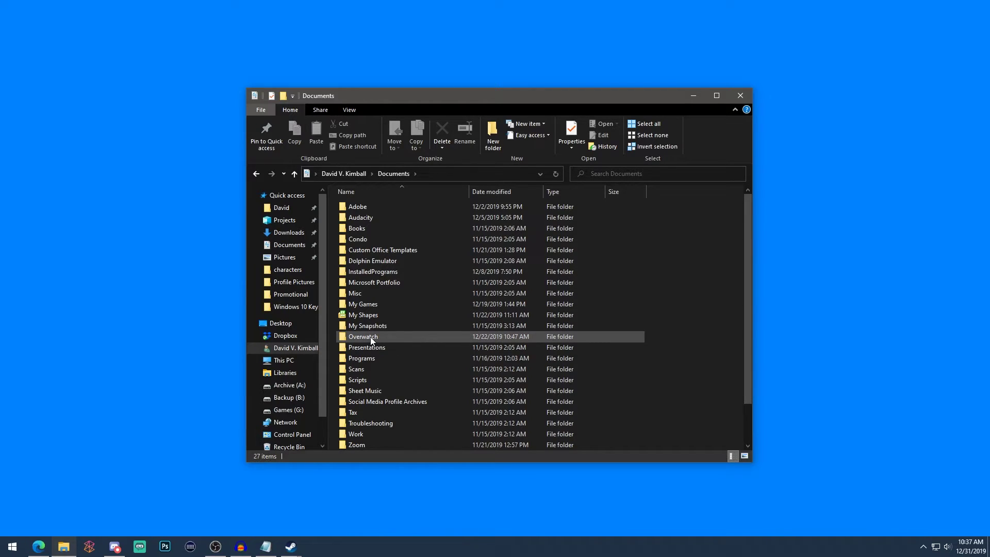
mouse_move(370, 337)
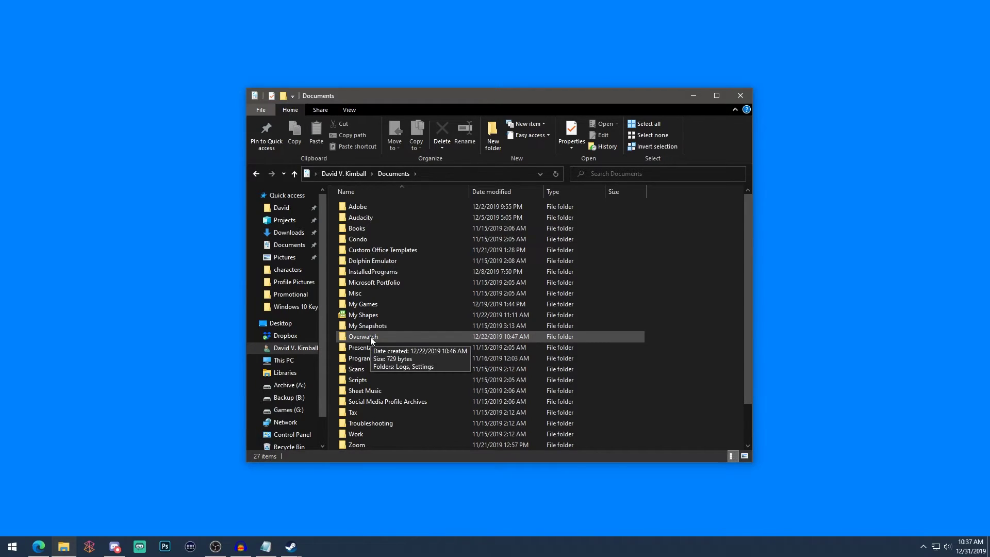
double_click(379, 337)
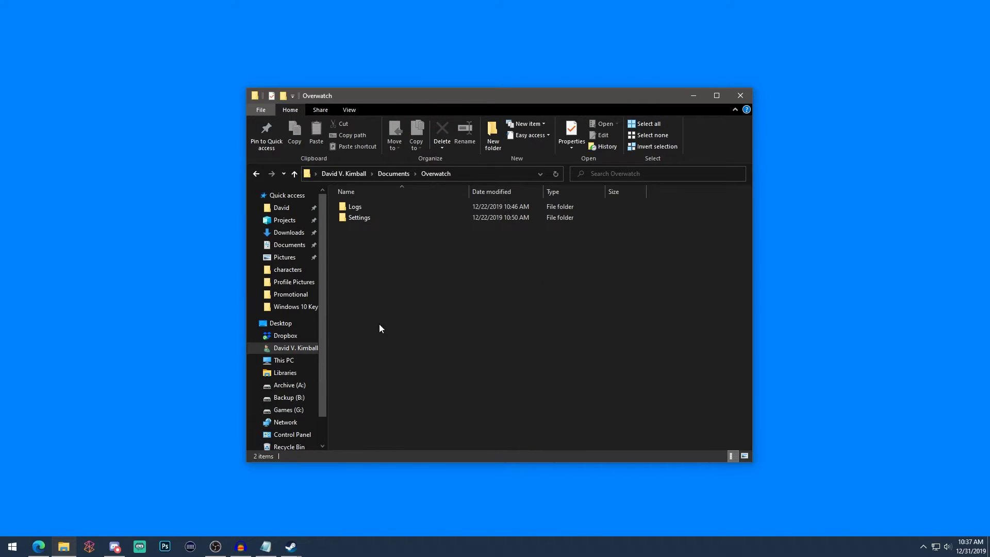
double_click(374, 220)
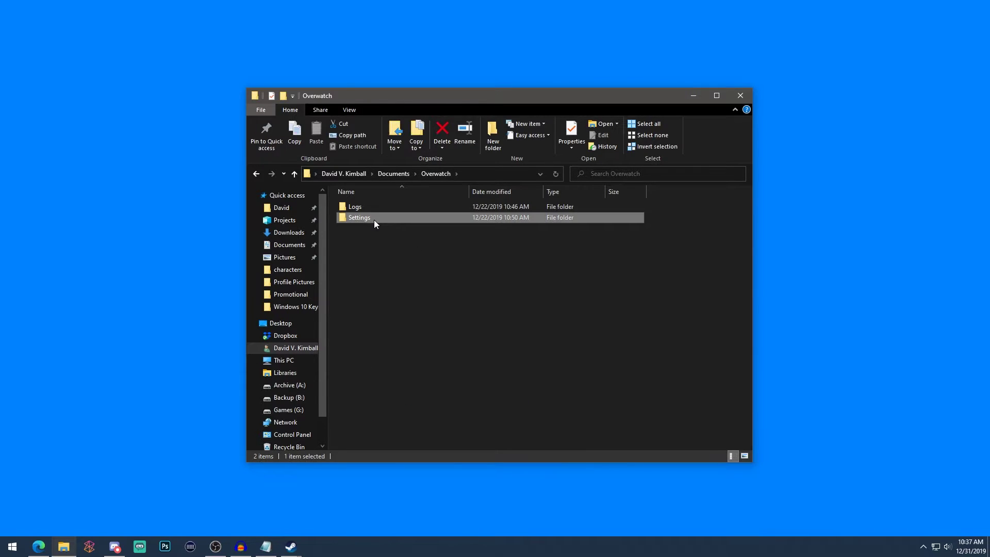
left_click(397, 172)
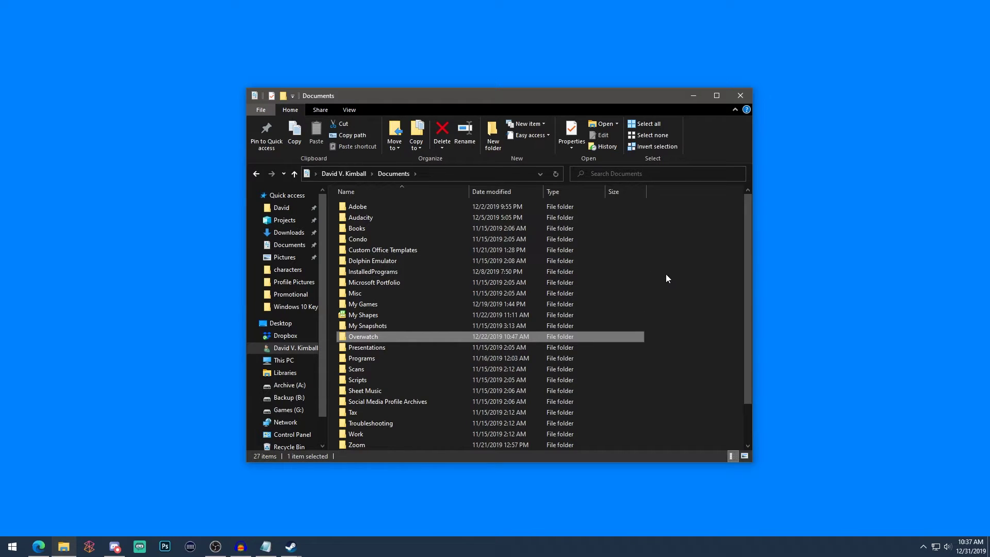
- Go up to the user's home folder and open Downloads
left_click(344, 174)
left_click(639, 381)
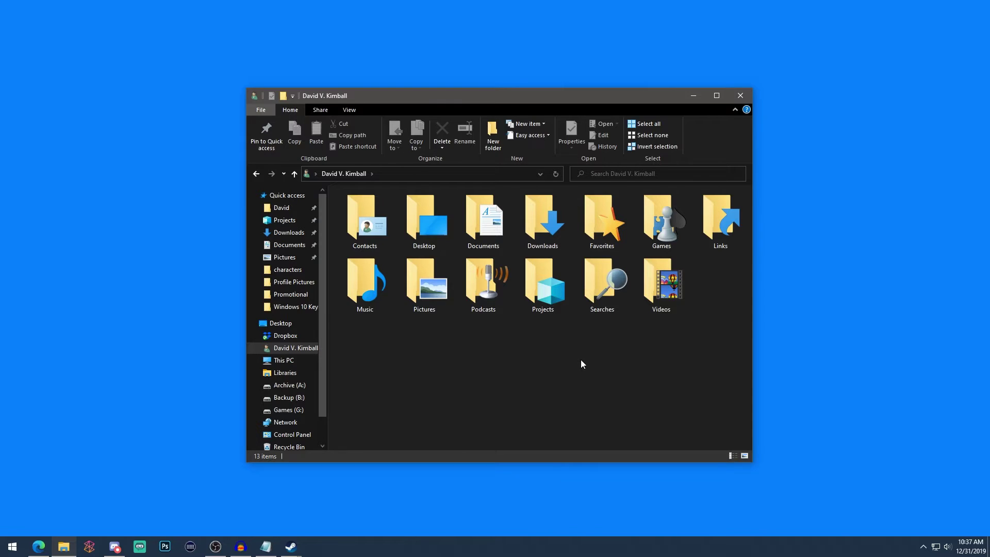
double_click(546, 209)
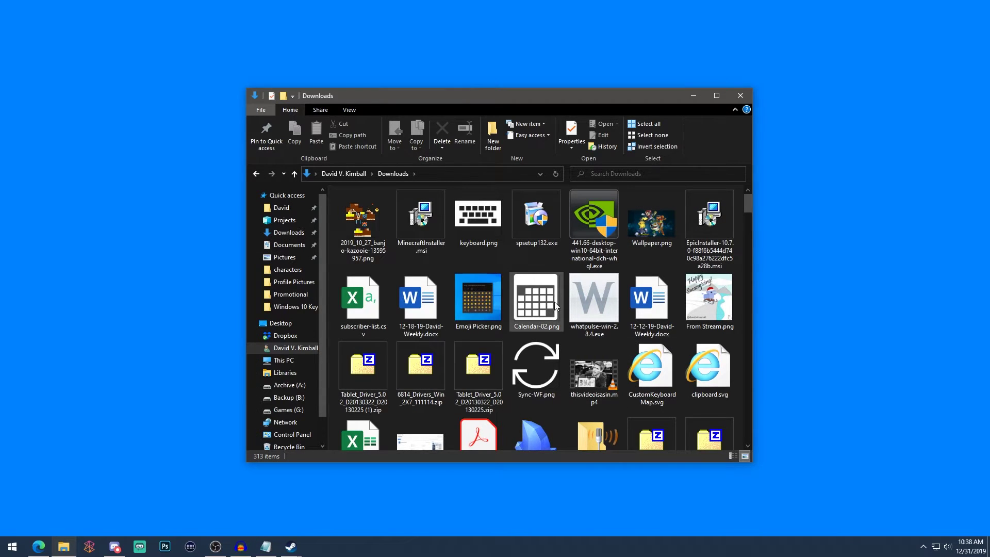
- Inspect MinecraftInstaller.msi, spsetup132.exe and the 441.66 NVIDIA driver installer, then return to the home folder
left_click(429, 237)
left_click(444, 267)
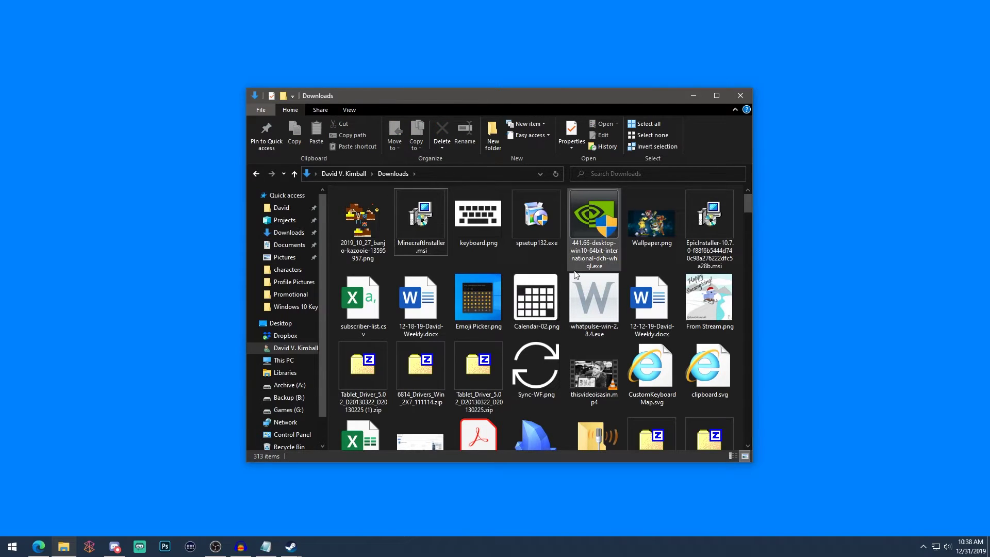
left_click(539, 219)
left_click(583, 235)
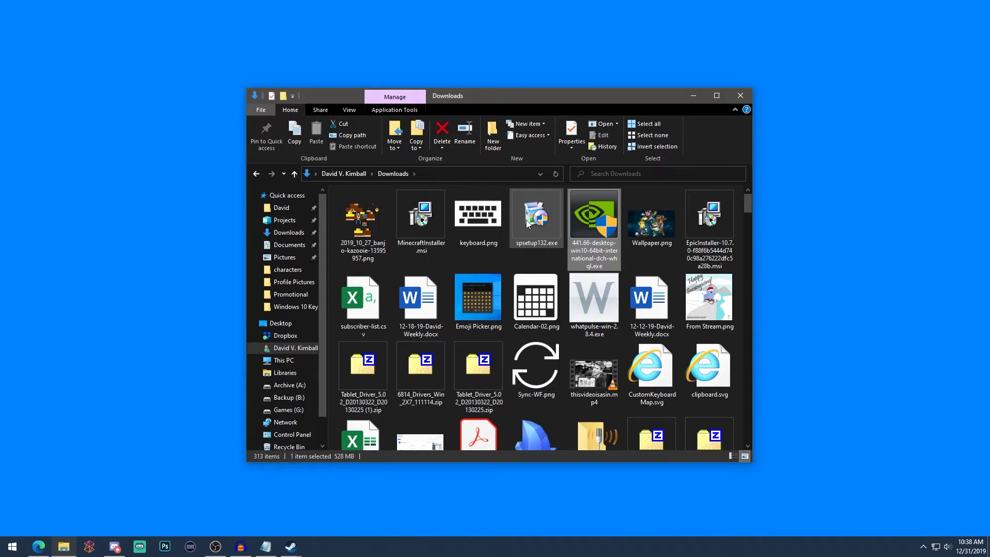
mouse_move(526, 219)
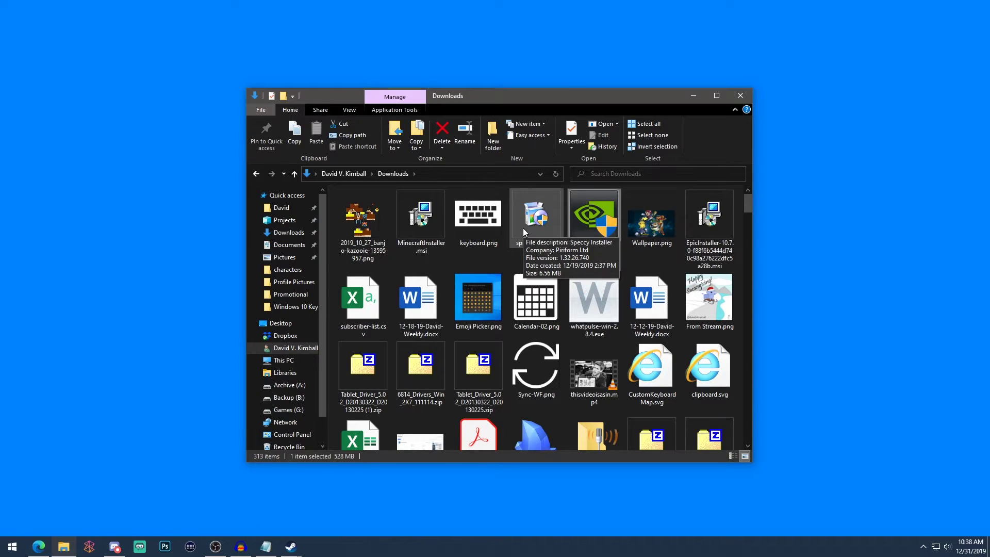
left_click(349, 173)
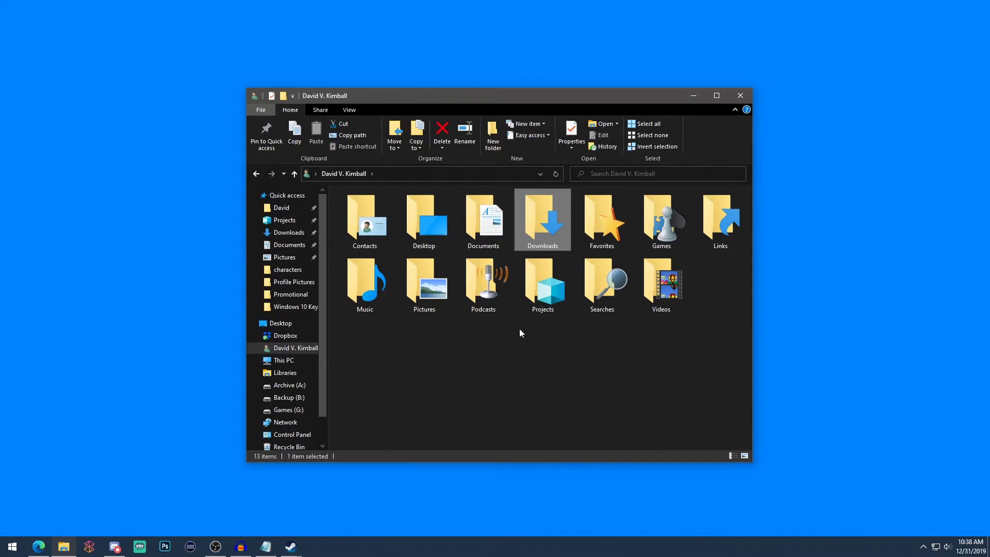
- Browse Music into the Diddy Kong Racing Bootleg Circuit album, widening the Name column, then return to Music
double_click(363, 283)
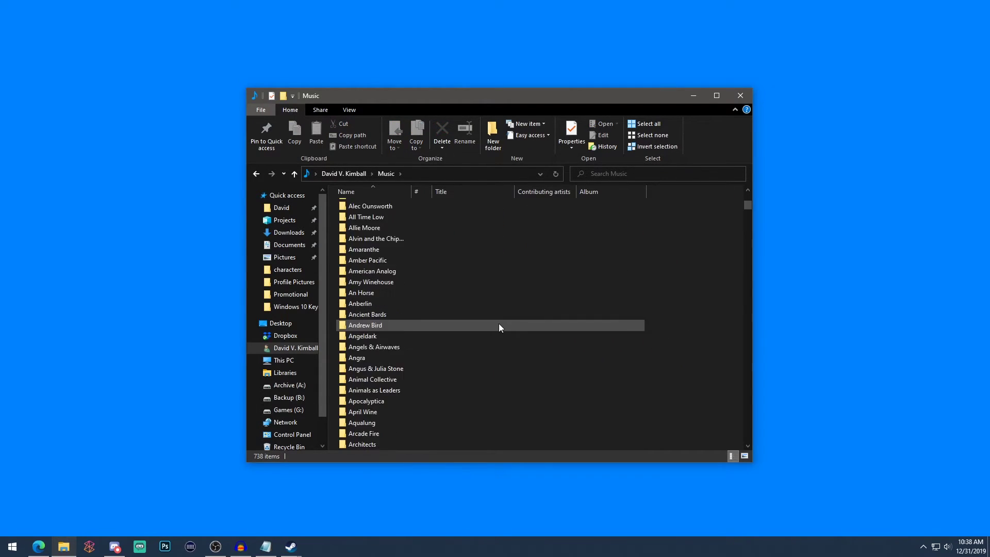
scroll(499, 323, "down", 14)
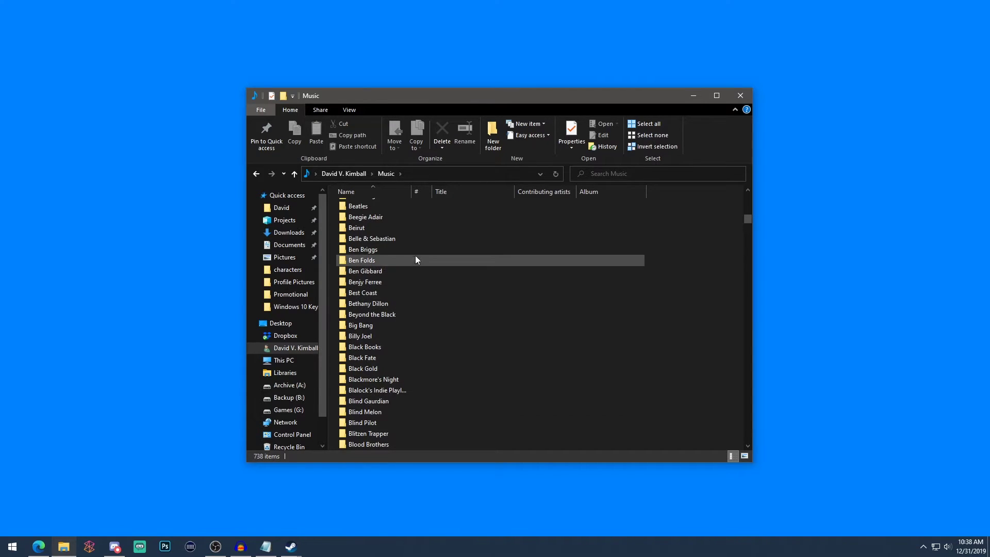
double_click(389, 249)
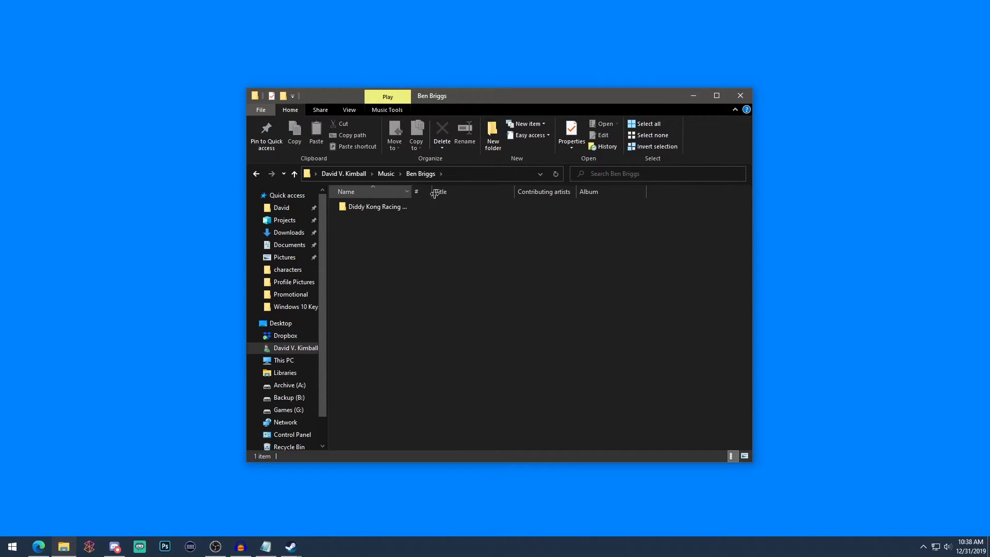
left_click_drag(435, 193, 489, 193)
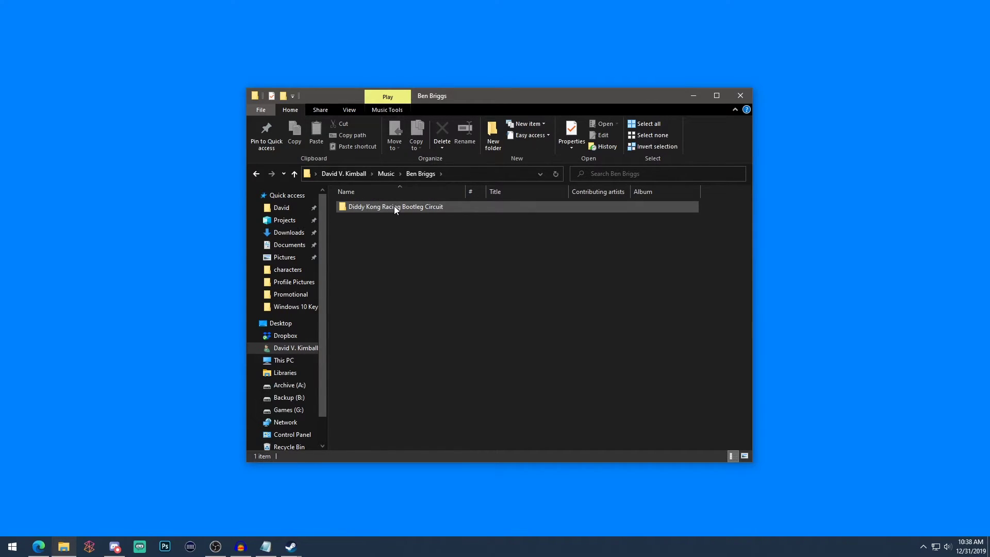
left_click(385, 174)
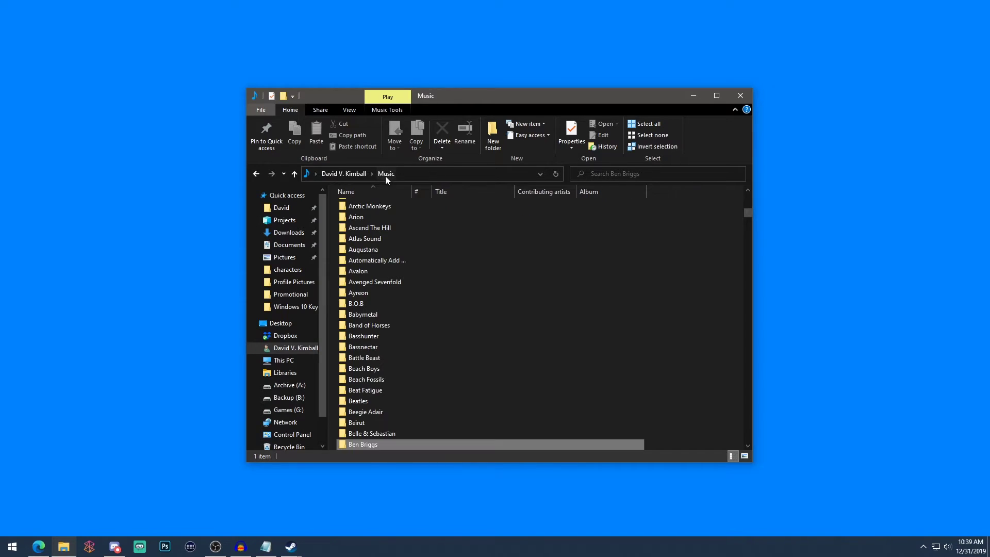
double_click(375, 445)
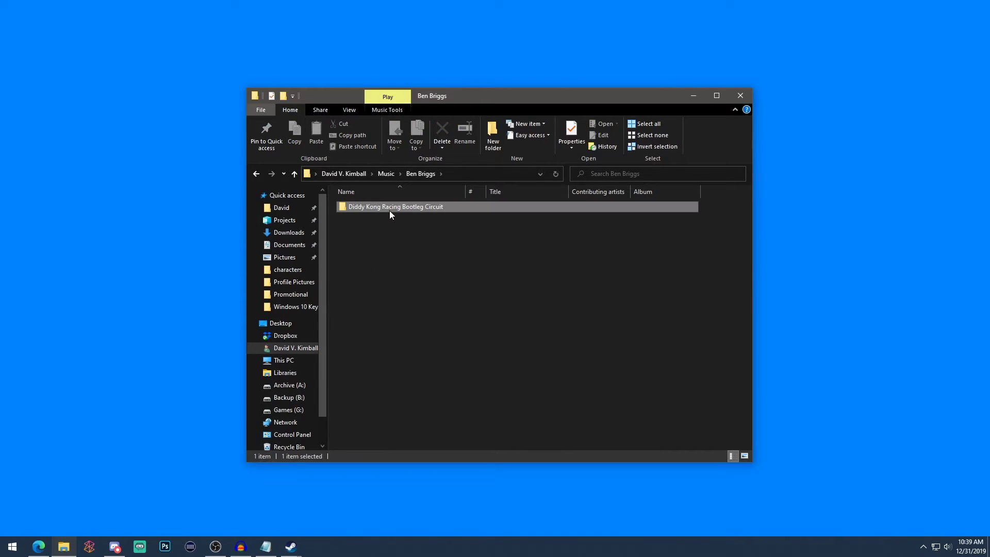
double_click(389, 211)
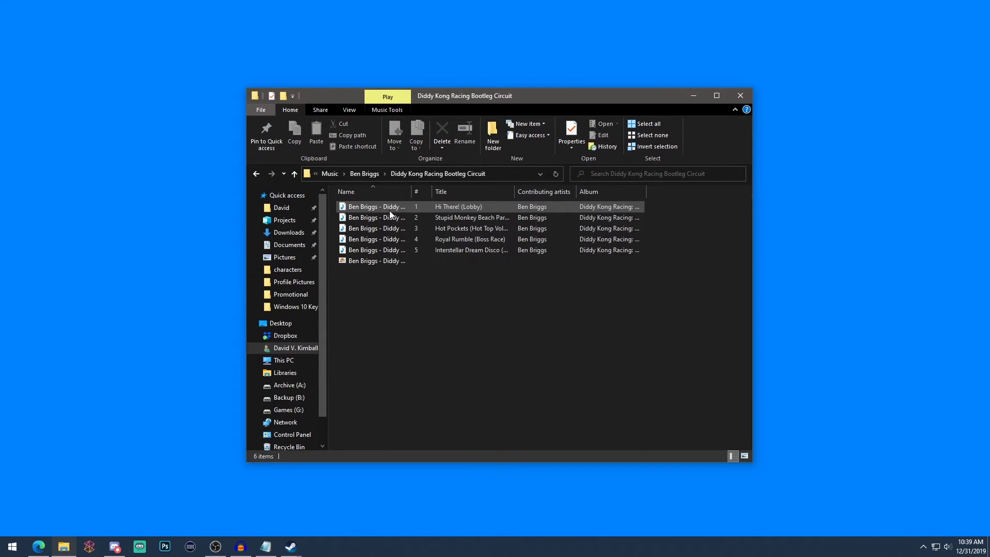
left_click(335, 173)
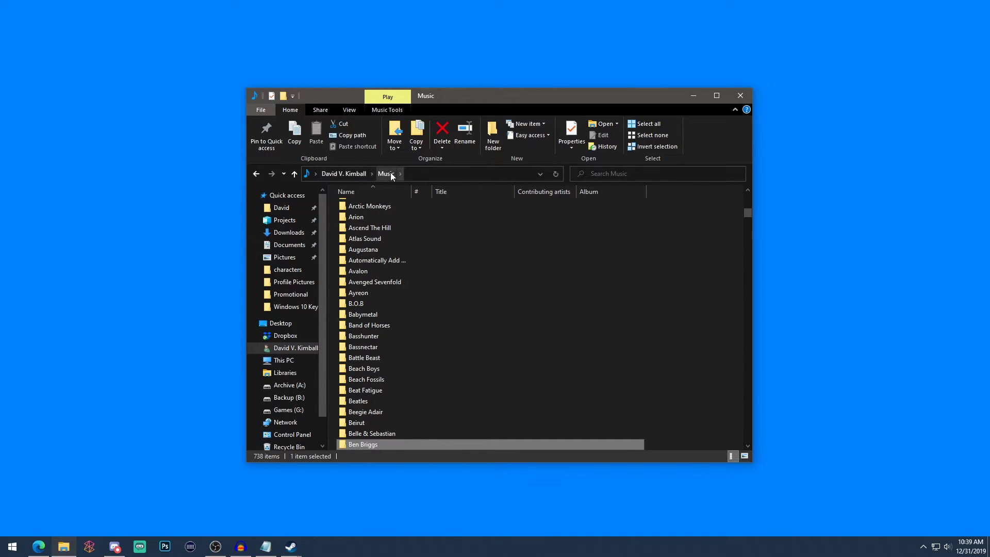
- Visit the 19-item Pictures folder, checking the Wallpaper and other subfolders, then return home
left_click(360, 174)
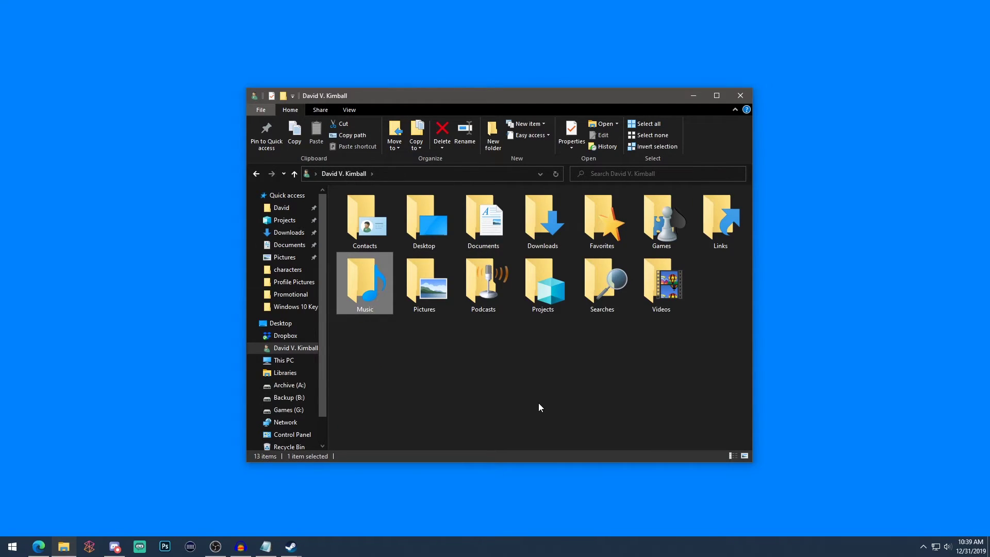
double_click(446, 289)
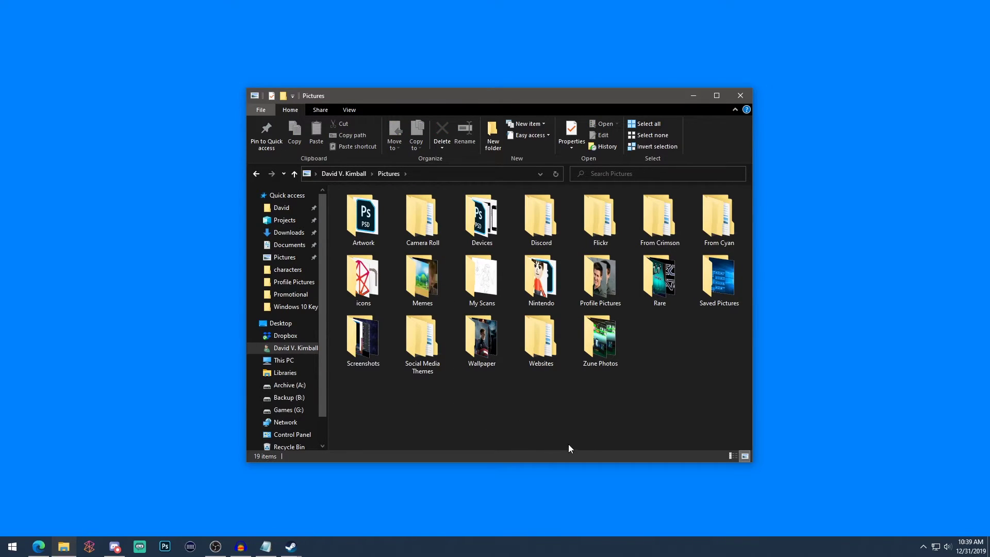
key("w")
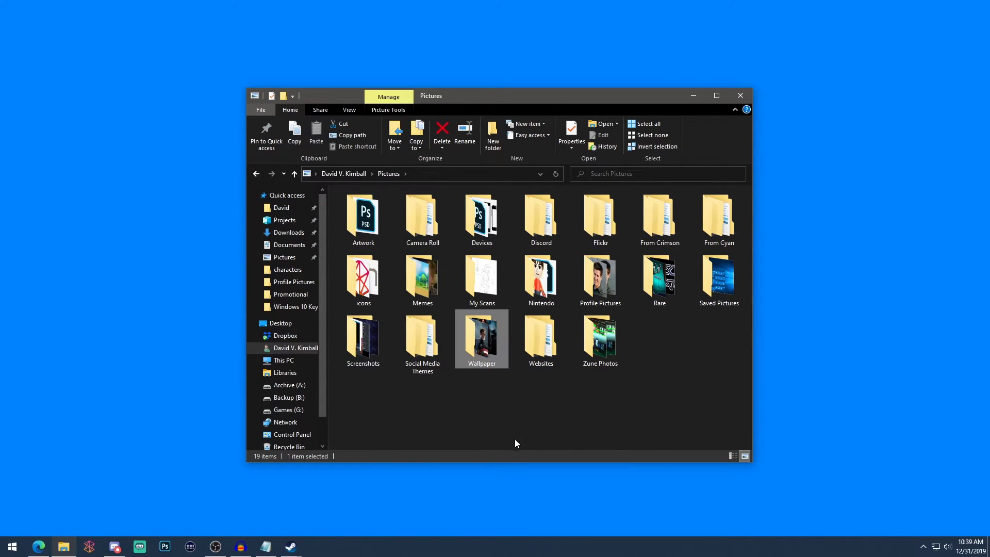
left_click(519, 393)
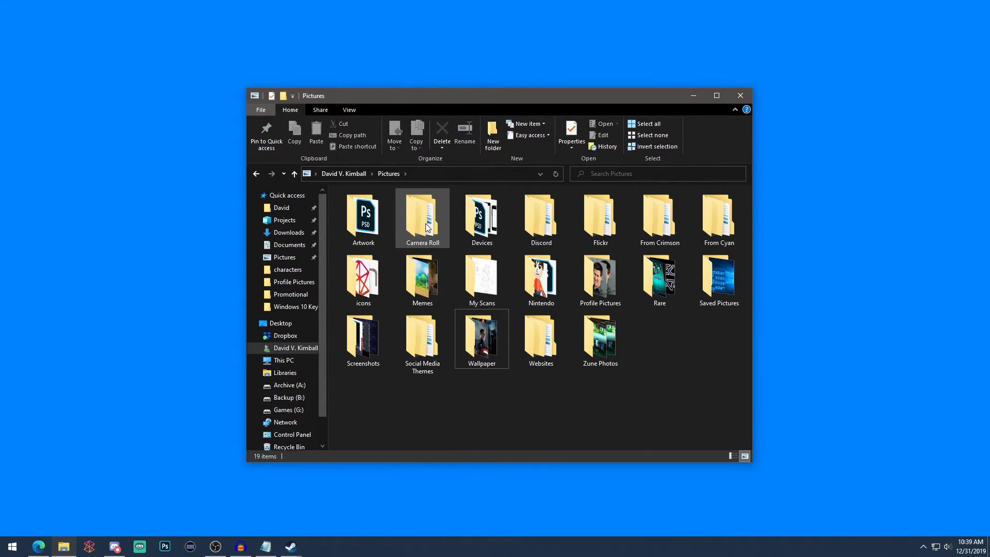
mouse_move(426, 227)
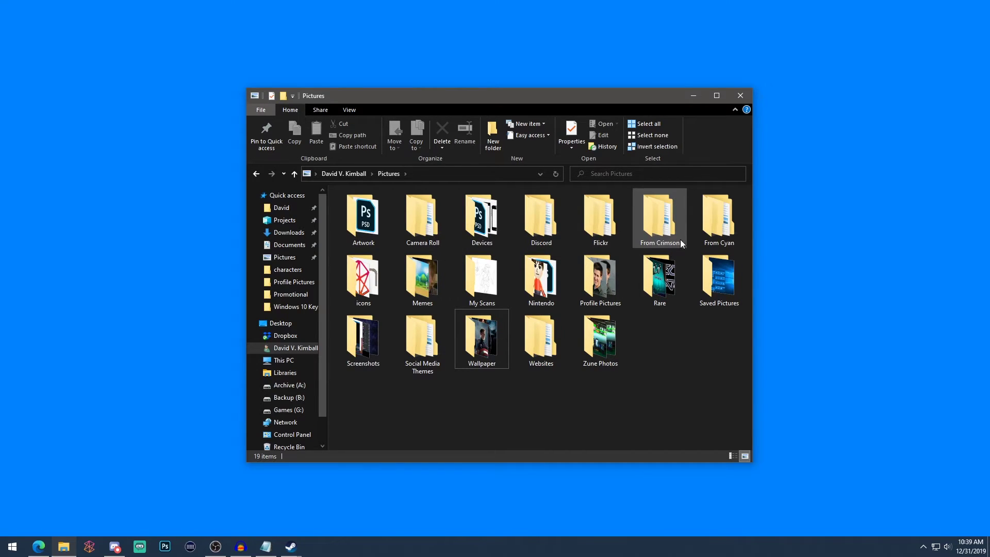
mouse_move(728, 246)
mouse_move(676, 233)
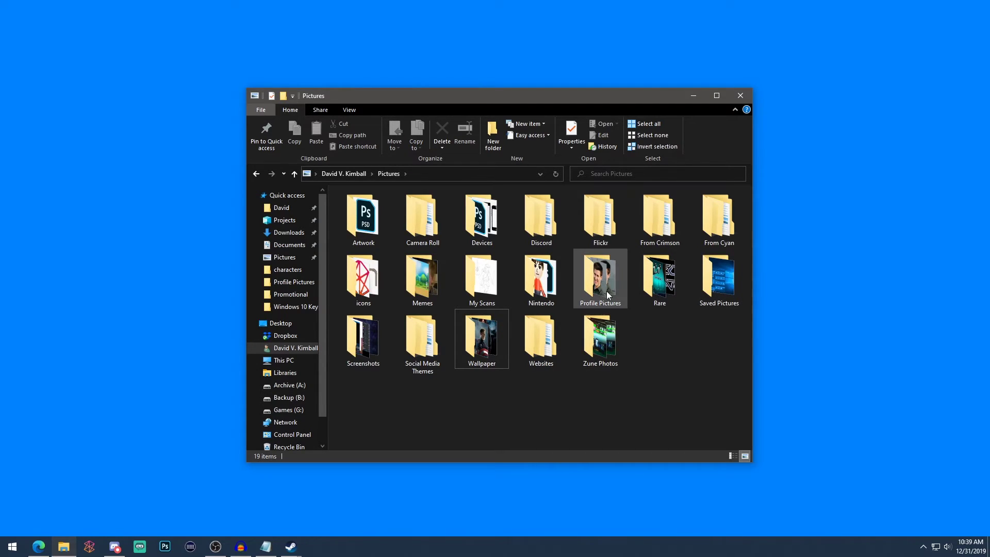
left_click(349, 174)
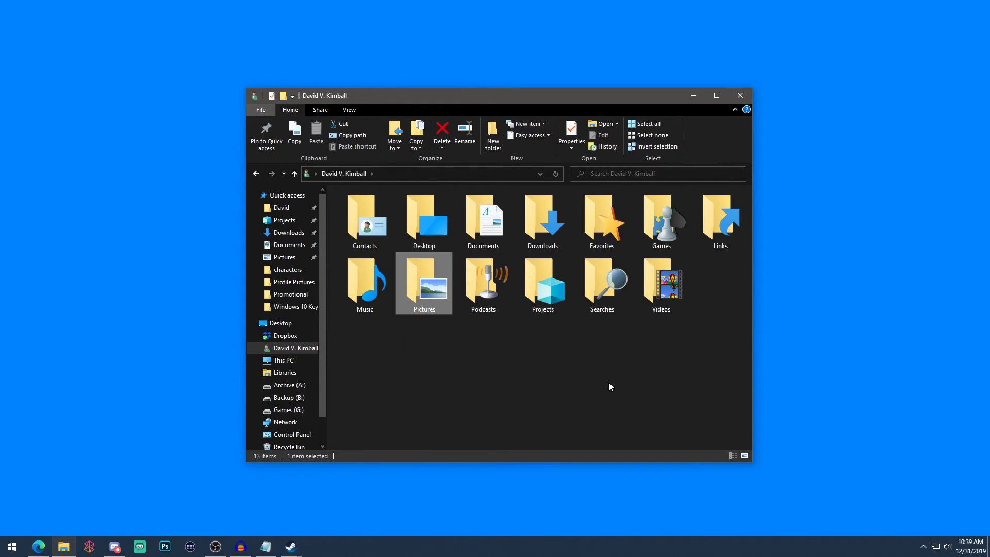
double_click(665, 278)
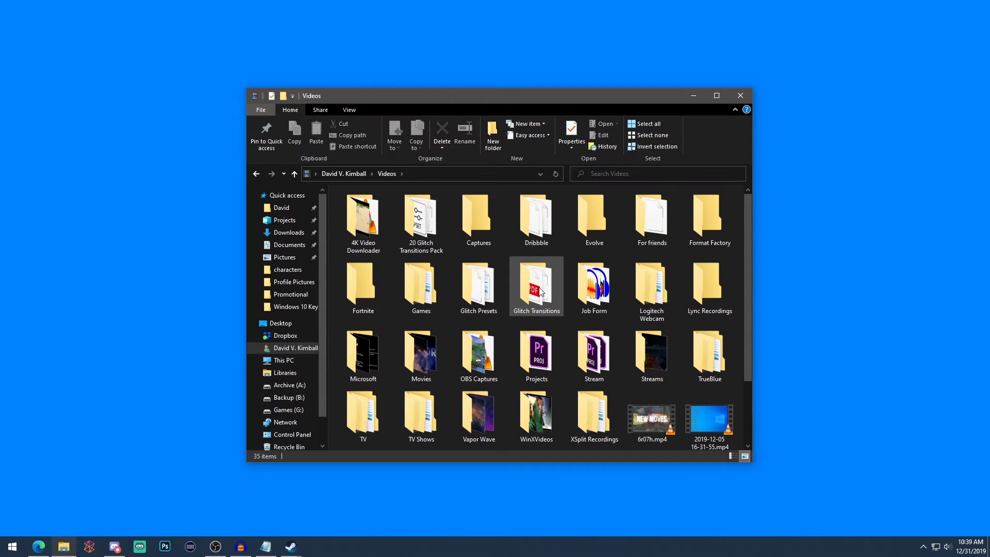
double_click(555, 342)
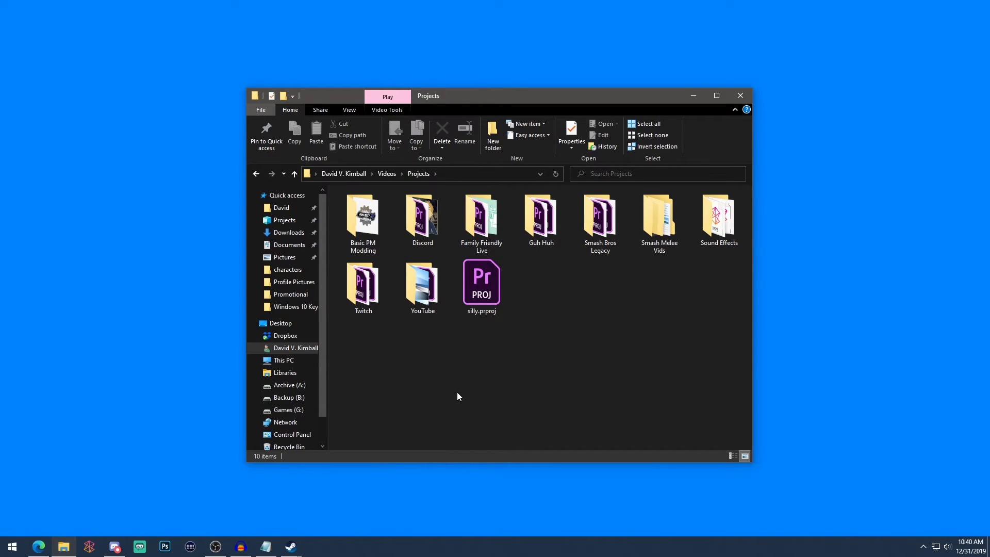
double_click(423, 284)
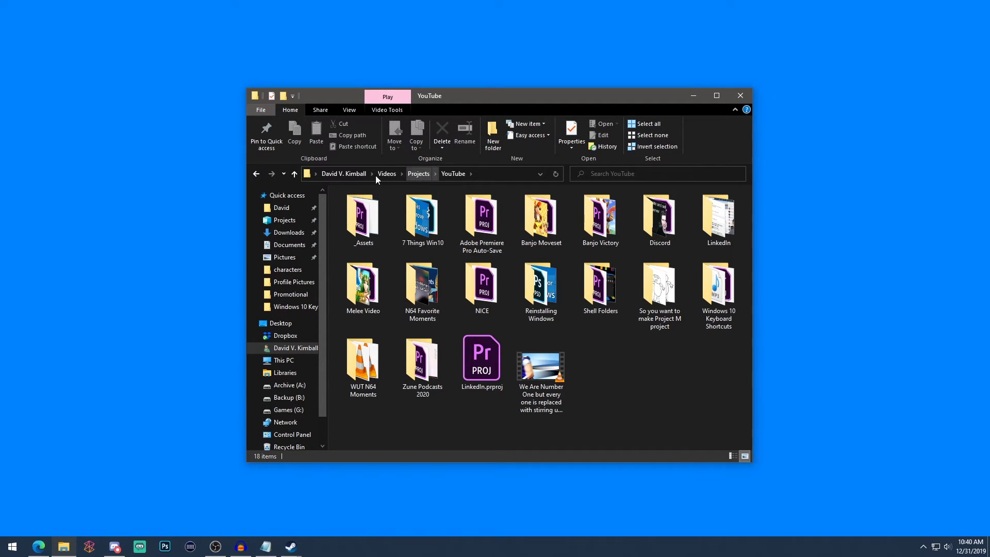
left_click(349, 174)
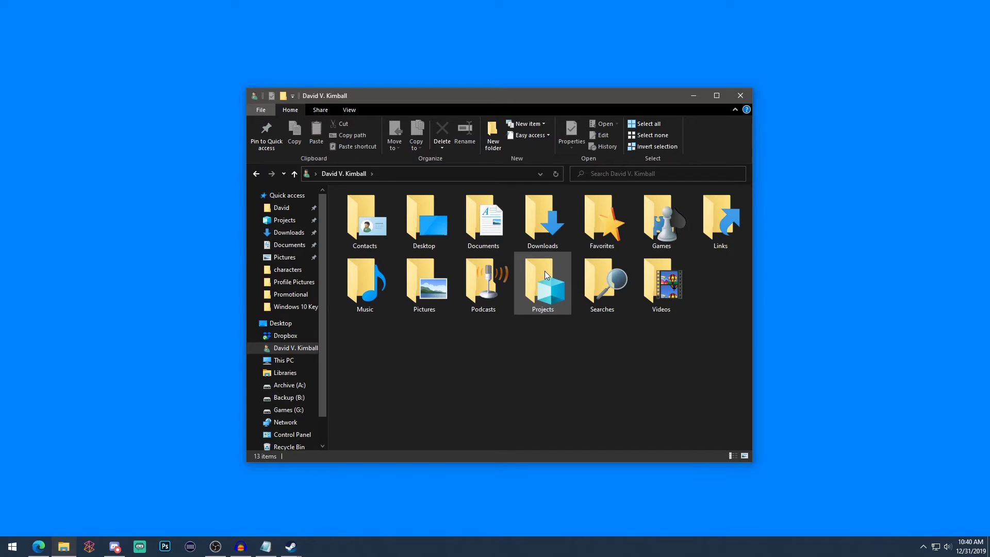
mouse_move(545, 271)
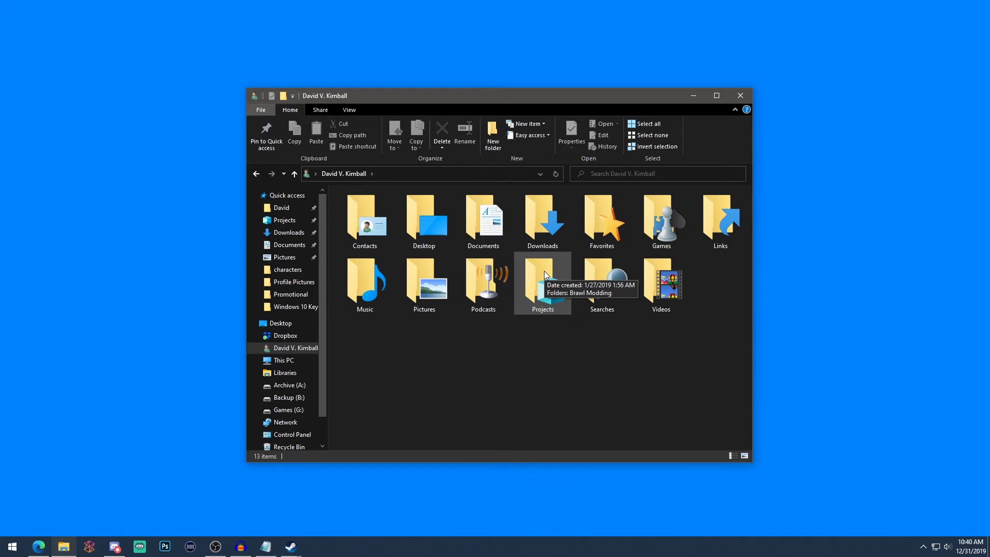
double_click(544, 271)
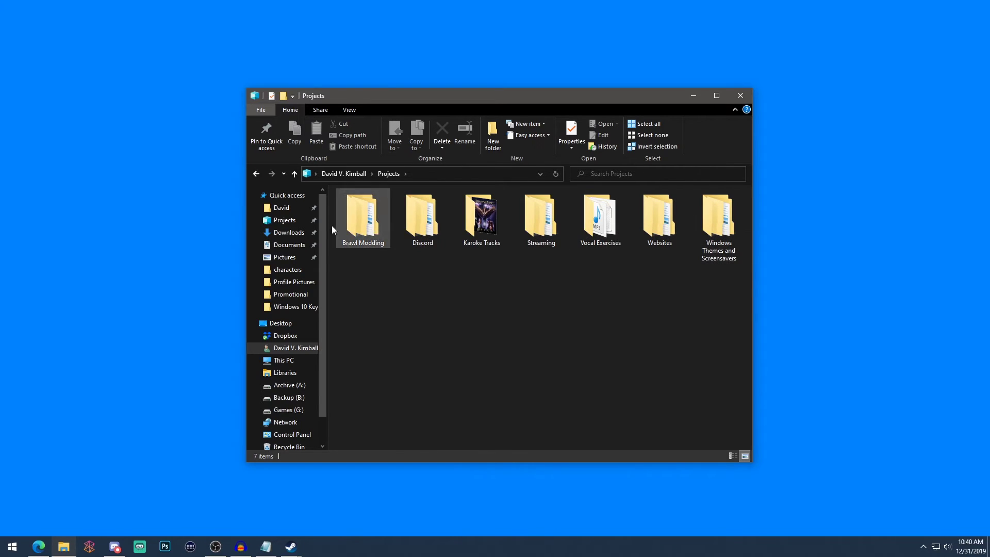
double_click(671, 216)
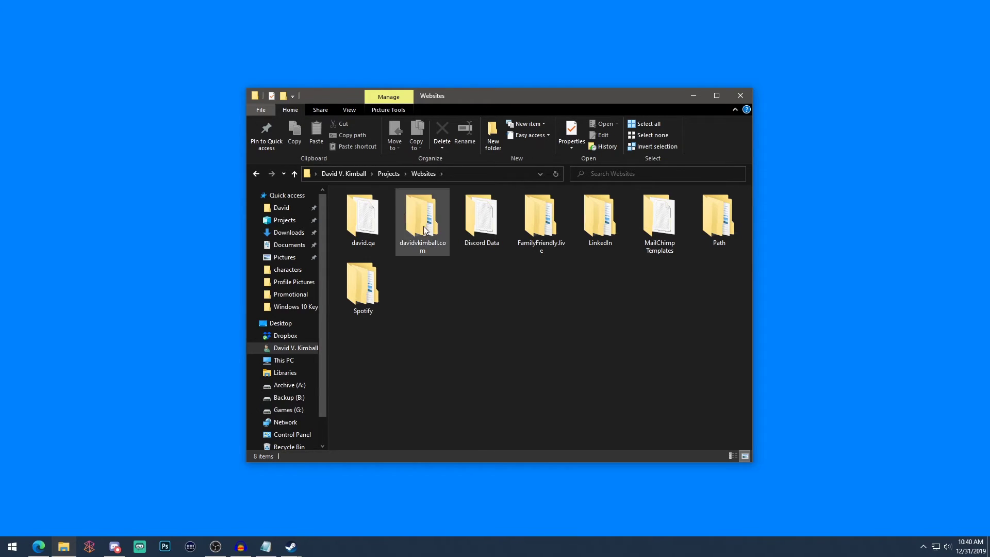
left_click(343, 174)
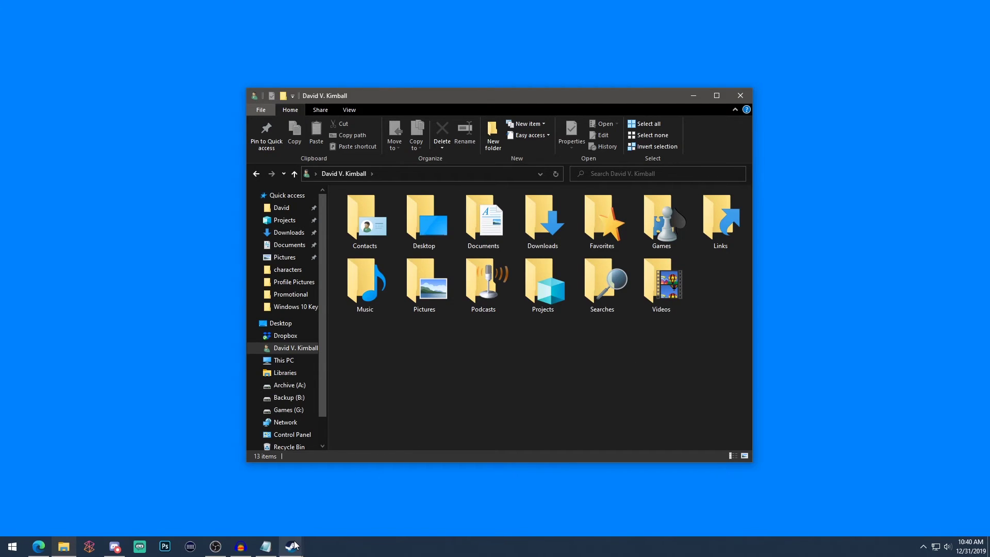
- Review Steam's library folders on drives C, F and G, then close the list
mouse_move(291, 546)
left_click(340, 508)
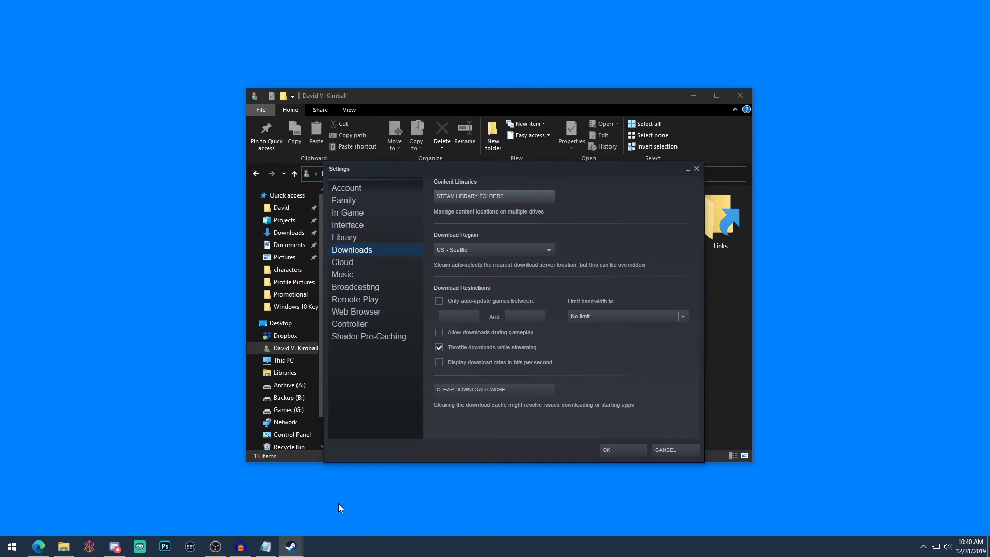
left_click(493, 199)
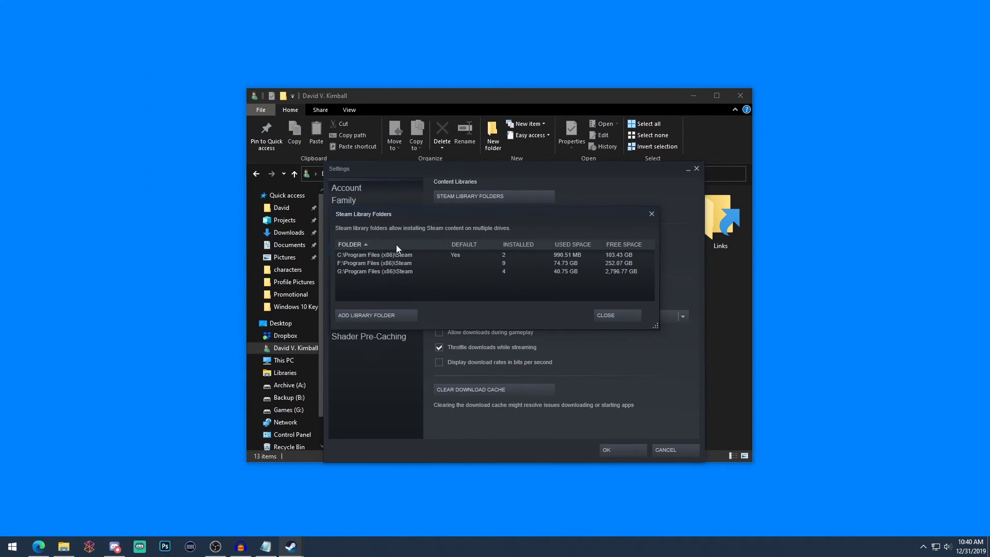
left_click(391, 253)
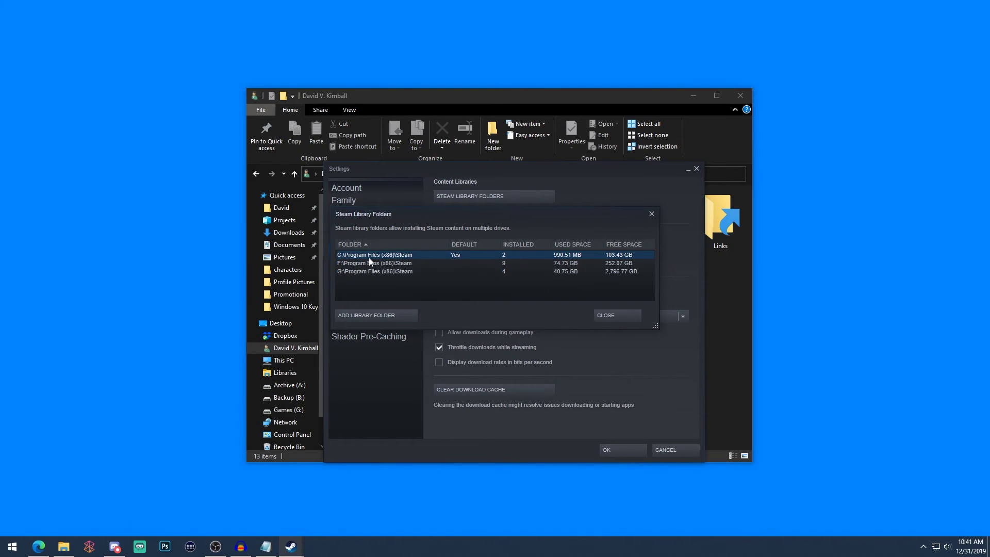
left_click(352, 264)
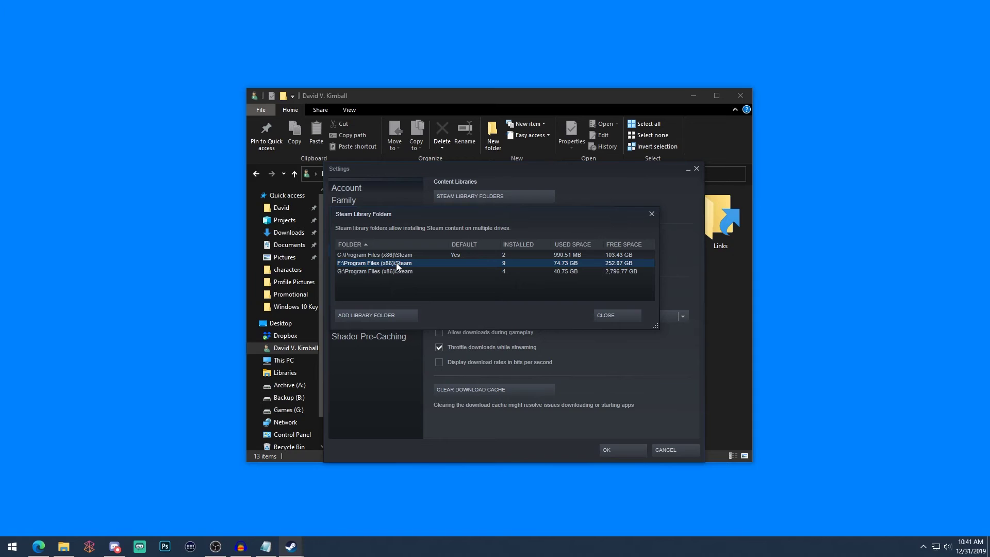
left_click(367, 271)
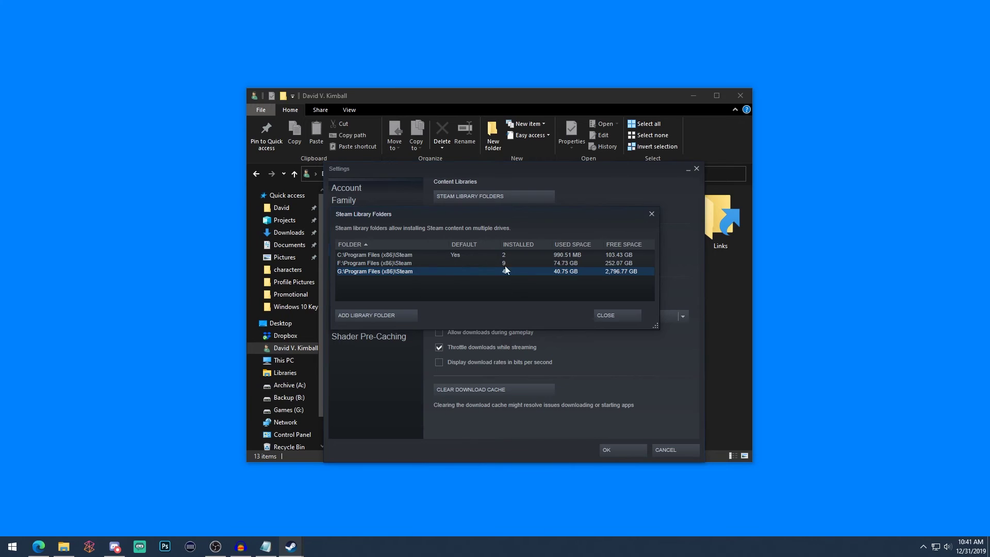
left_click(652, 214)
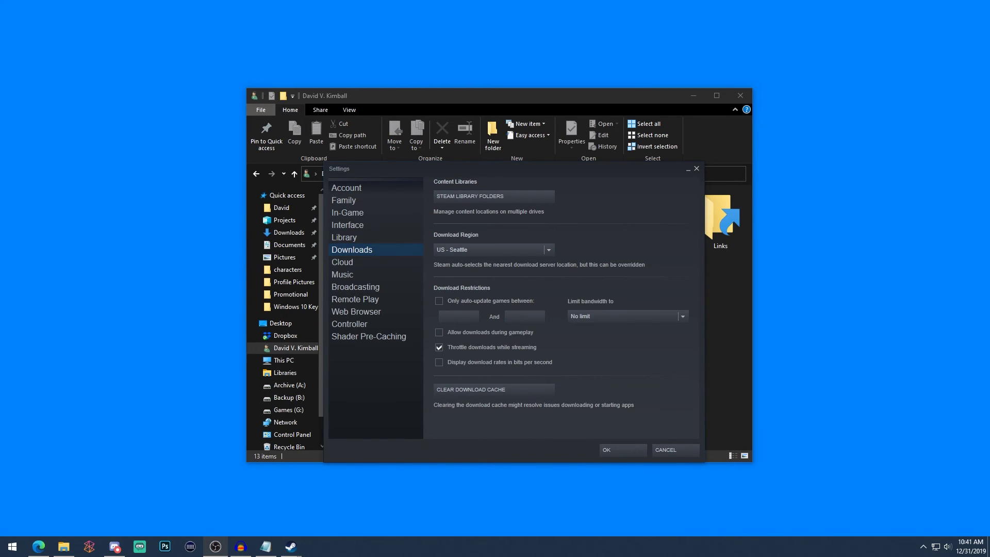
- Check the OBS recording path to the OBS Captures folder, then close OBS and Steam settings
left_click(216, 546)
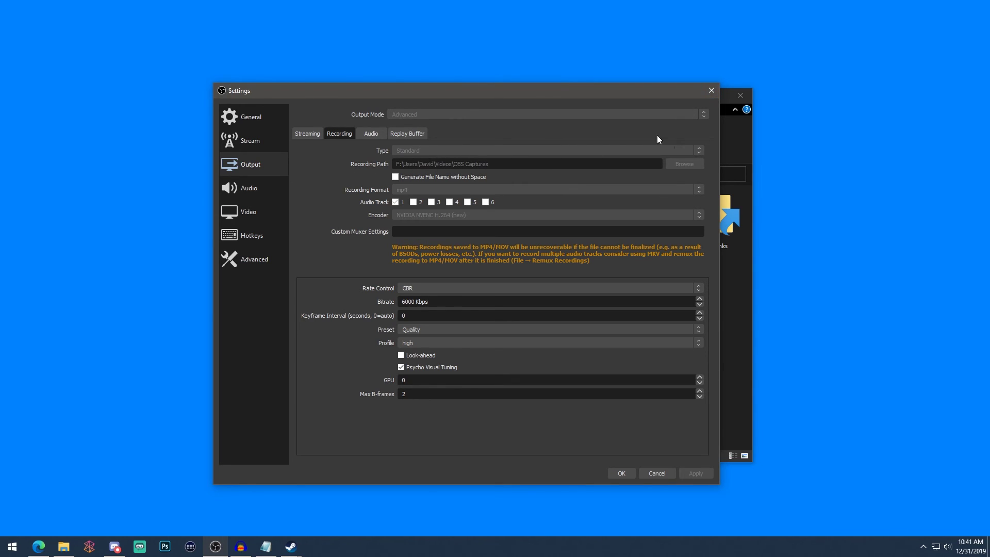
left_click(709, 94)
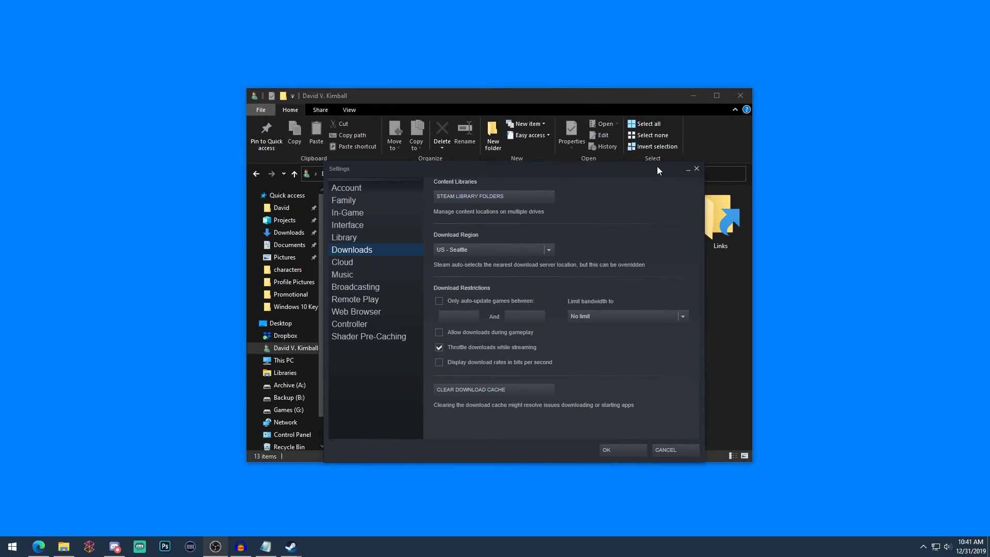
left_click(696, 169)
- Drag the home folder window by its title bar about 70 pixels up and left
left_click_drag(631, 101, 595, 107)
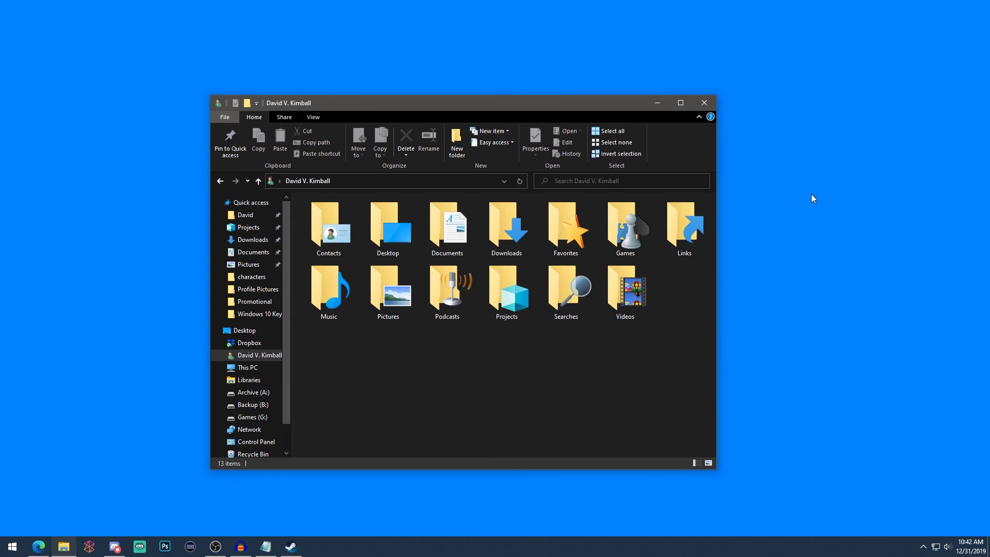